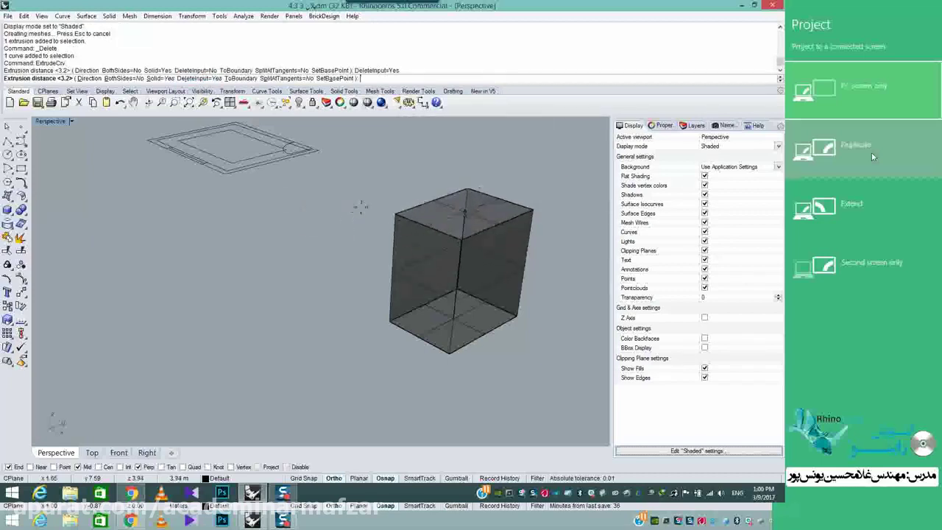
Try extruding the separate rectangle about 4.1 m and moving the resulting solid aside, undoing both operations.
click(435, 257)
drag(507, 249, 442, 304)
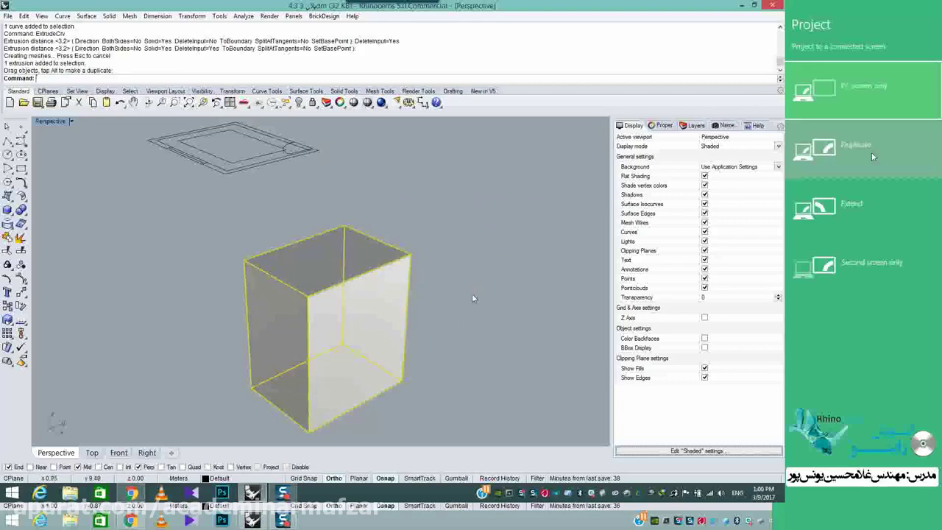
key(ctrl+z)
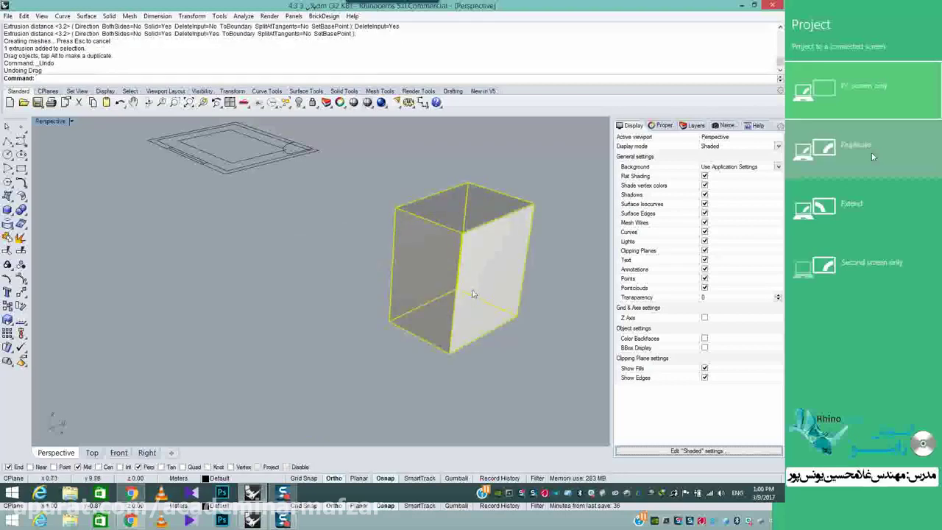
key(ctrl+z)
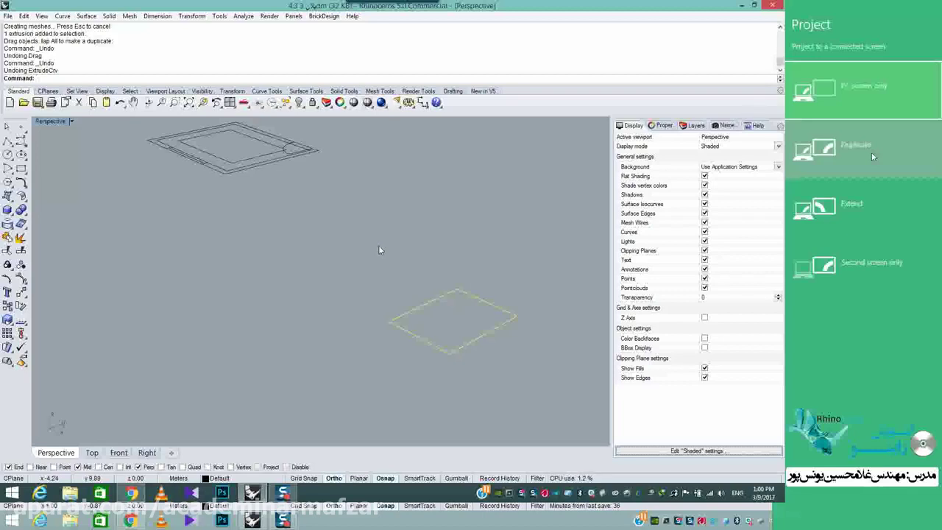
Try extruding the separate closed rectangle about 3.8 m with Solid set to No, and undo it.
right_drag(378, 250, 346, 187)
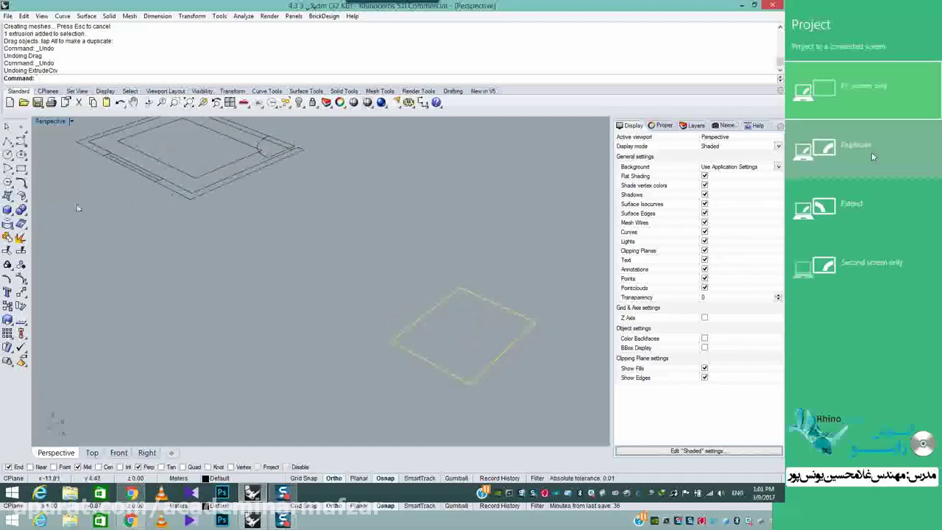
click(11, 216)
drag(29, 203, 76, 186)
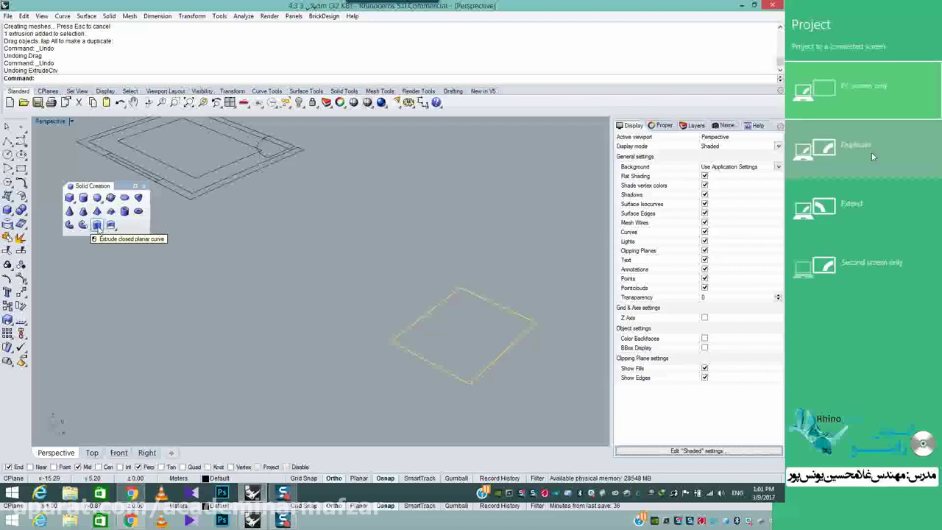
click(96, 225)
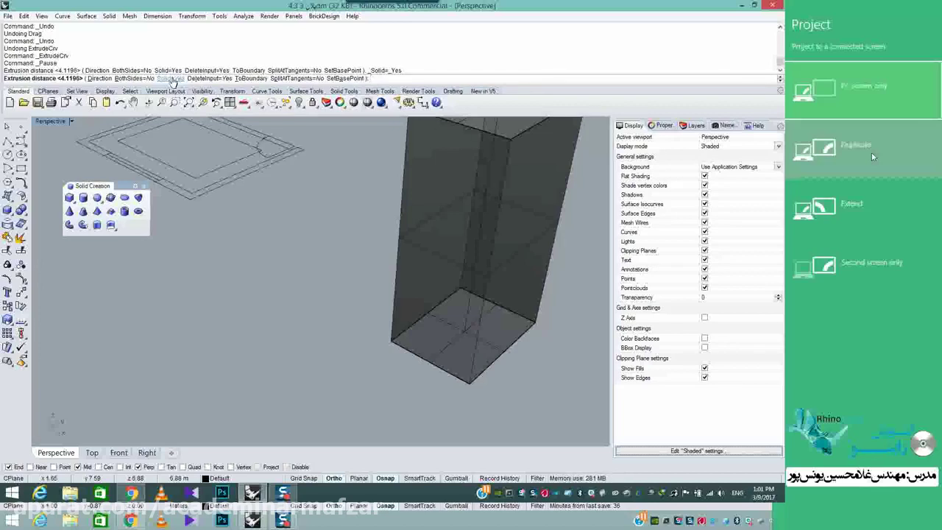
click(170, 78)
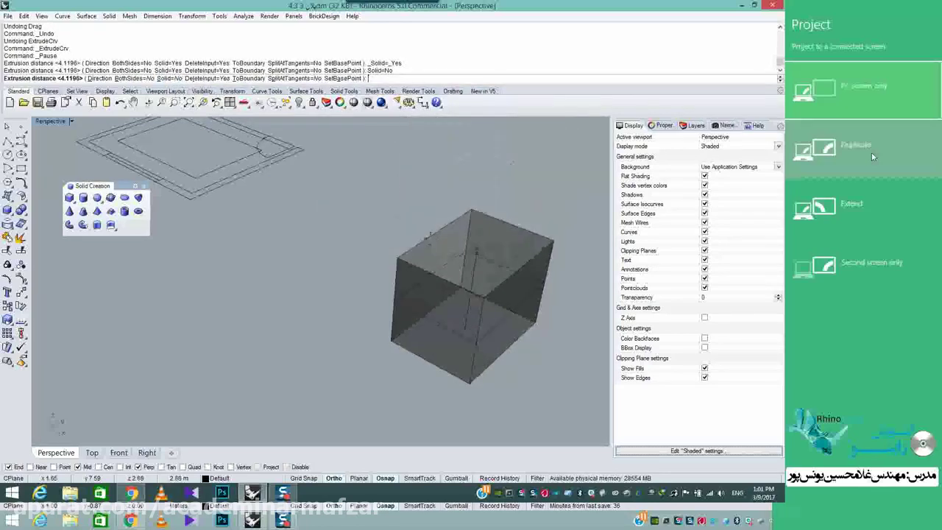
click(441, 212)
right_drag(474, 257, 435, 275)
key(ctrl+z)
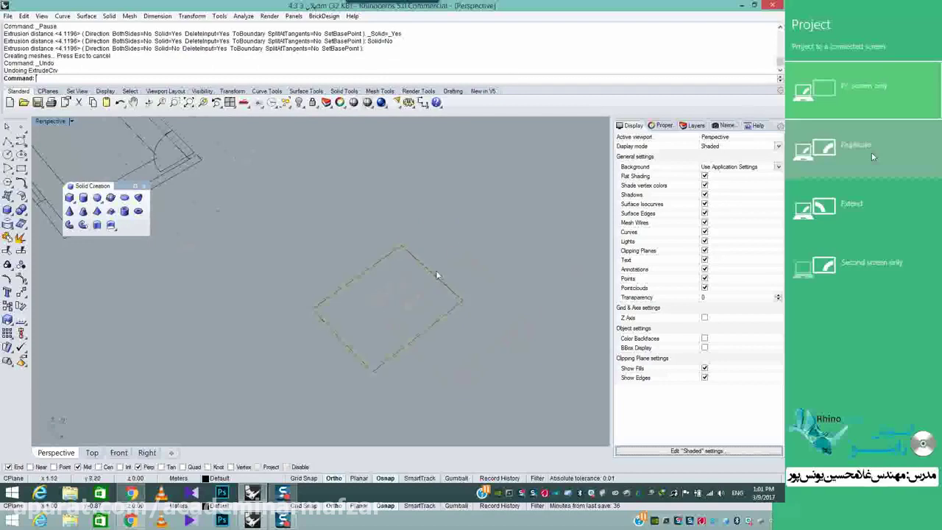
Cancel a new solid extrusion of the separate rectangle and delete the rectangle.
right_drag(465, 247, 466, 278)
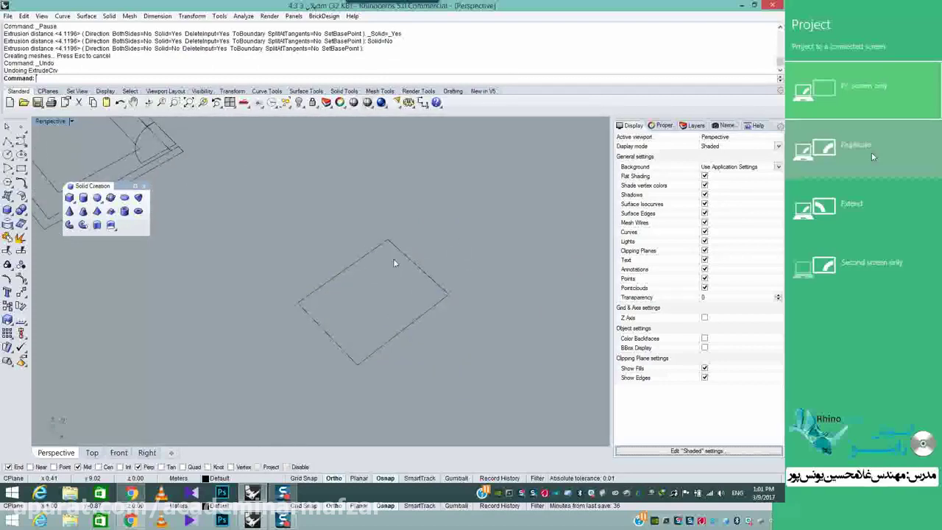
click(376, 295)
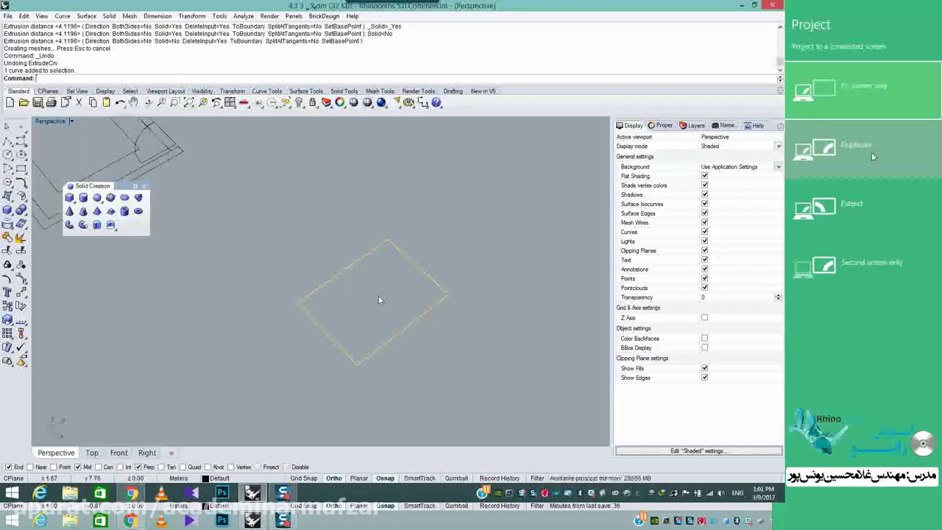
right_drag(378, 295, 381, 236)
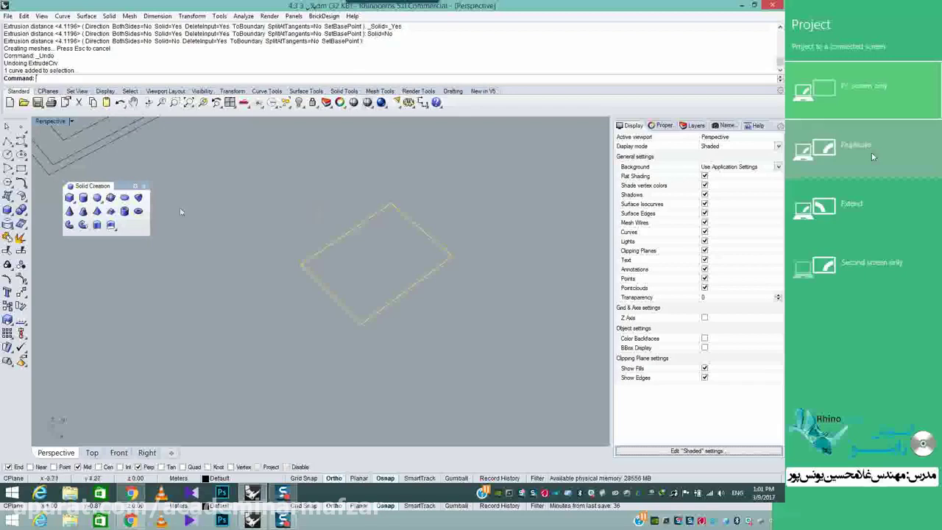
click(96, 224)
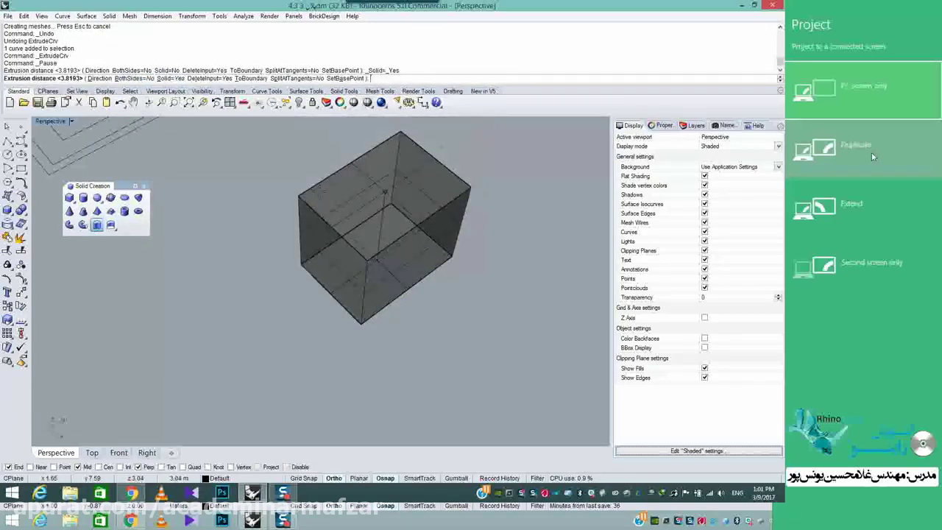
key(Escape)
key(Delete)
Join the inner, outer and two end curves of the three-sided wall between the window and door into one closed curve.
right_drag(297, 261, 361, 243)
scroll(419, 220, up, 4)
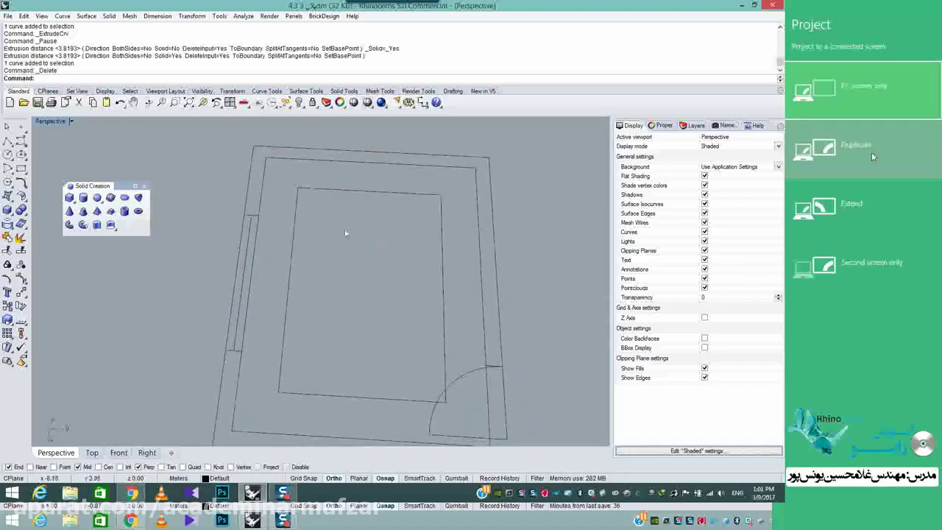
scroll(260, 210, up, 4)
click(260, 221)
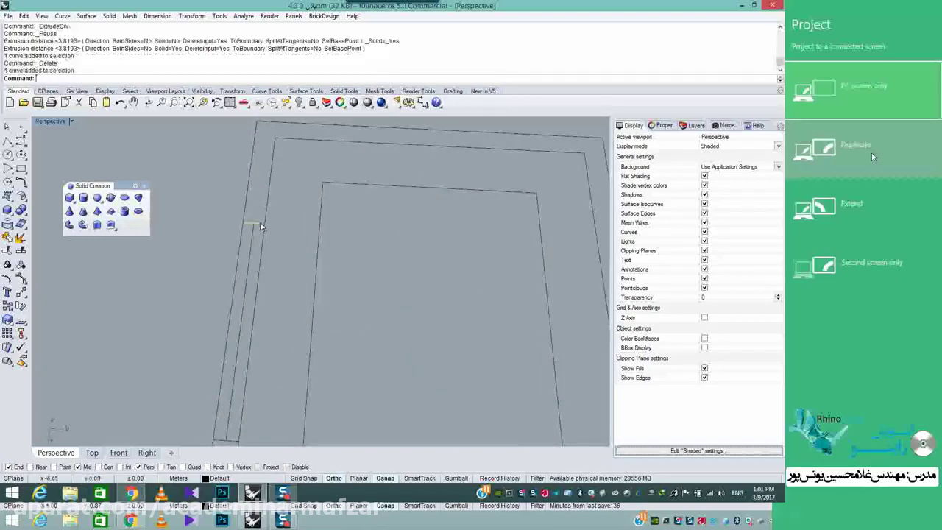
click(274, 148)
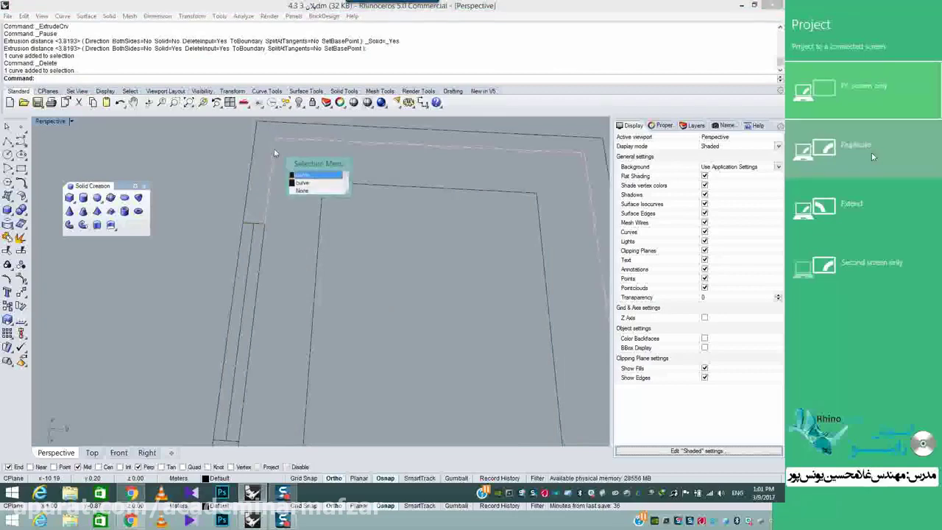
click(315, 184)
scroll(265, 225, up, 2)
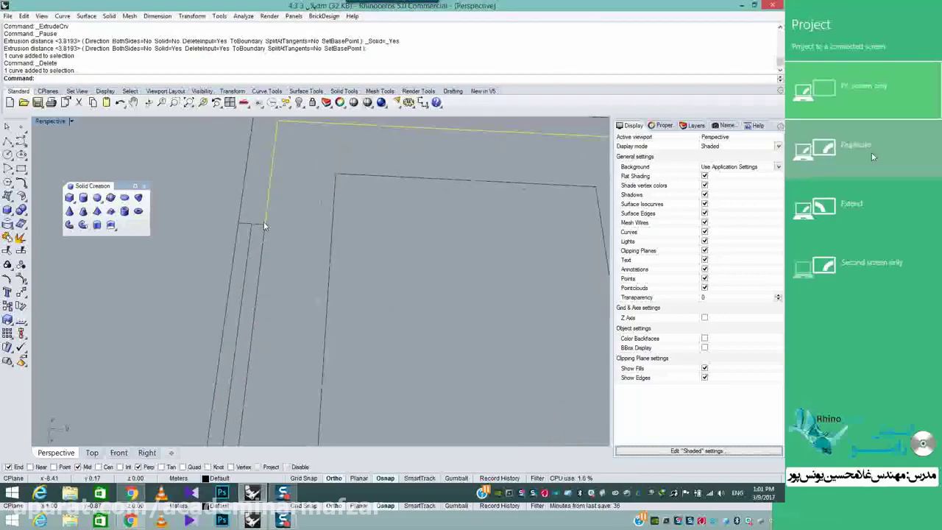
click(259, 223)
click(246, 198)
scroll(309, 219, down, 7)
scroll(429, 258, up, 2)
scroll(429, 259, up, 4)
click(432, 250)
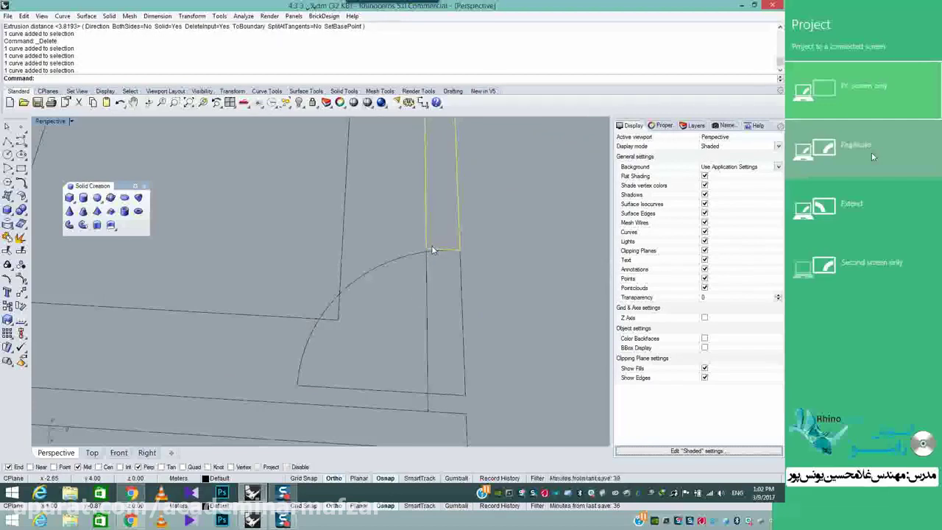
shift+click(340, 296)
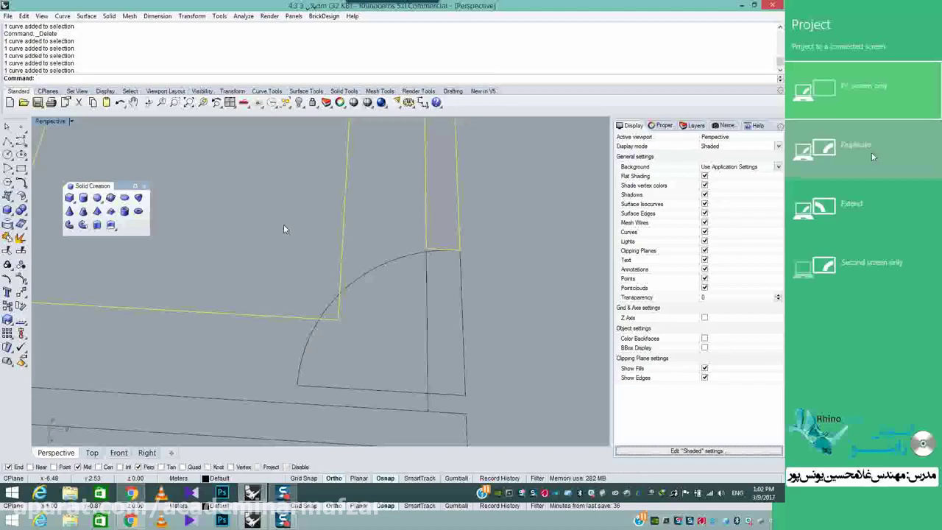
ctrl+click(344, 197)
shift+right_drag(293, 197, 407, 278)
scroll(409, 281, down, 8)
shift+right_drag(399, 234, 371, 215)
scroll(420, 245, up, 3)
scroll(413, 234, up, 4)
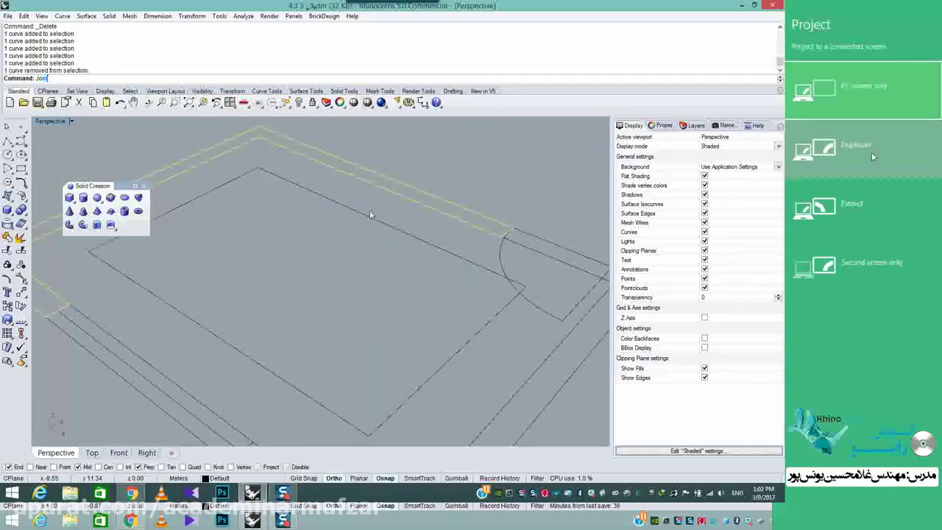
key(Return)
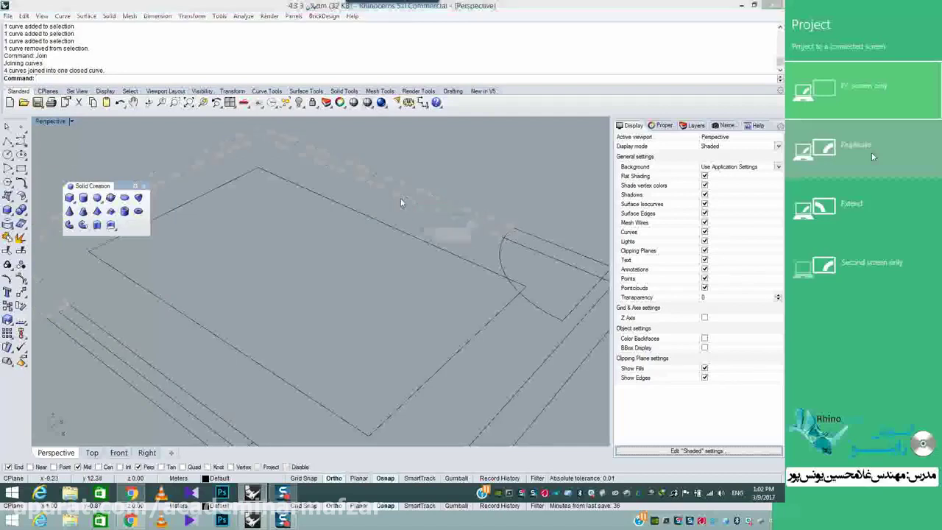
Extrude the joined three-sided wall outline 3.2 m as a solid with DeleteInput set to No.
click(429, 224)
scroll(429, 237, down, 5)
right_drag(429, 240, 350, 251)
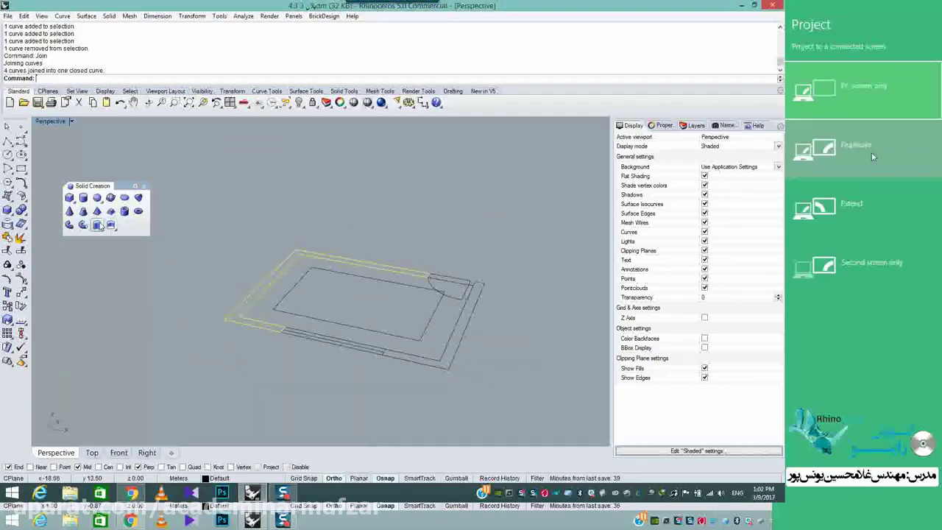
click(97, 225)
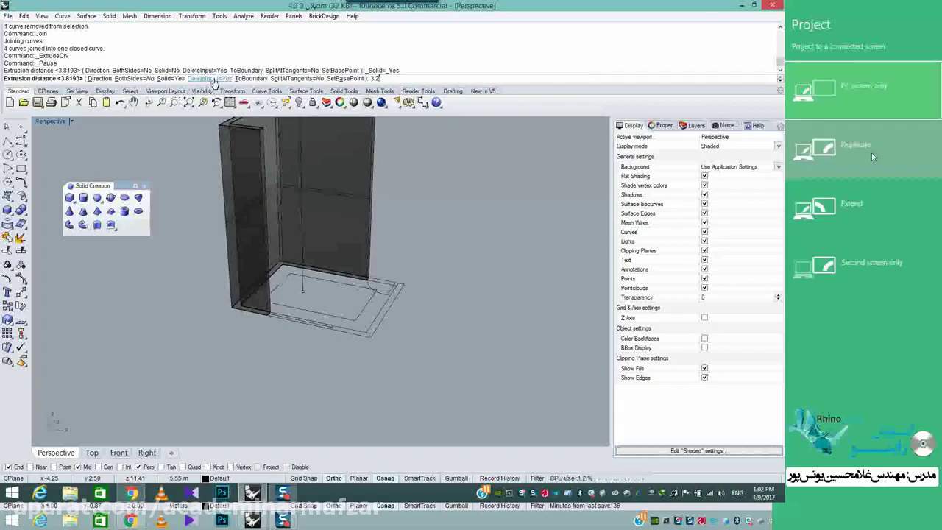
click(206, 78)
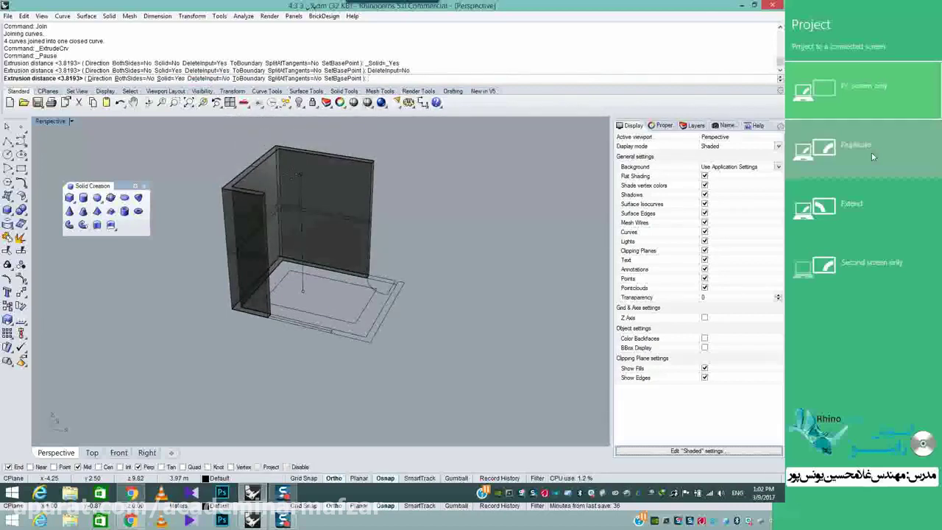
key(Return)
Try to extrude the unjoined curves of the remaining L-shaped wall as a solid.
right_drag(347, 224, 343, 275)
scroll(404, 266, up, 8)
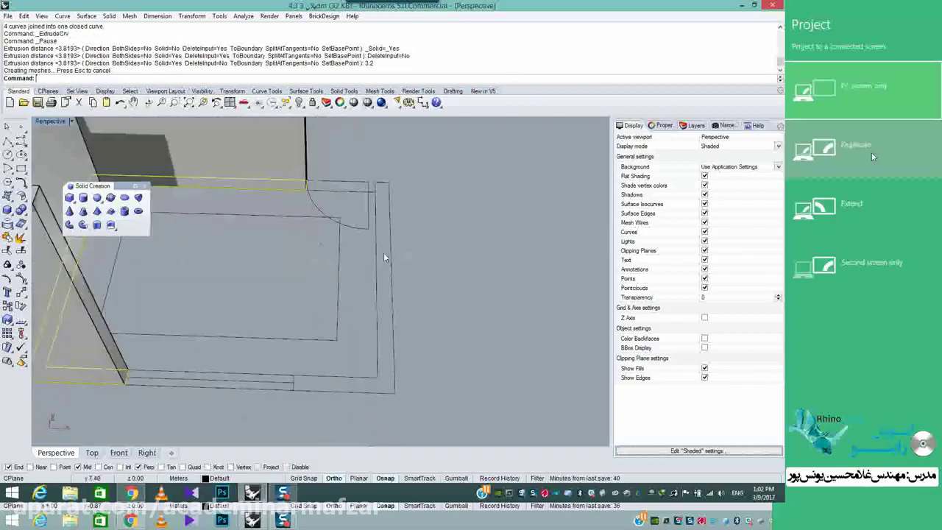
click(416, 260)
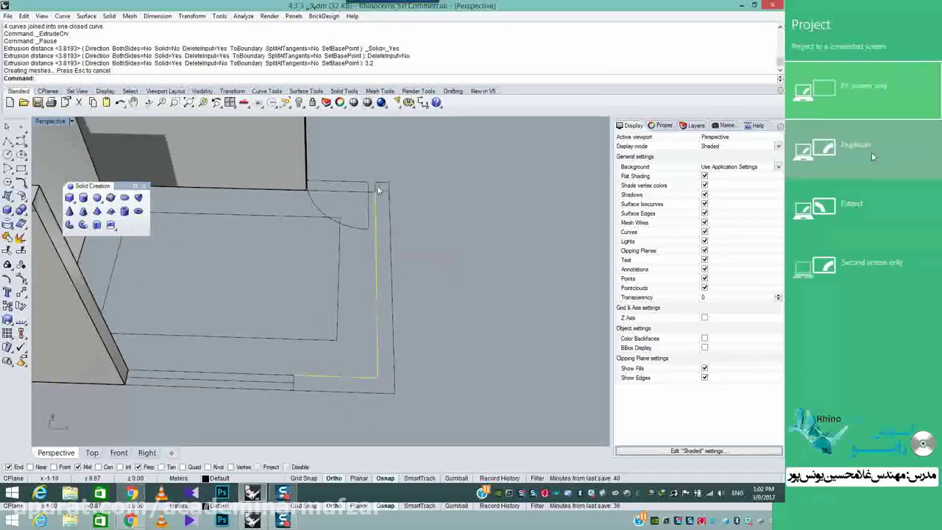
click(383, 188)
scroll(299, 390, up, 3)
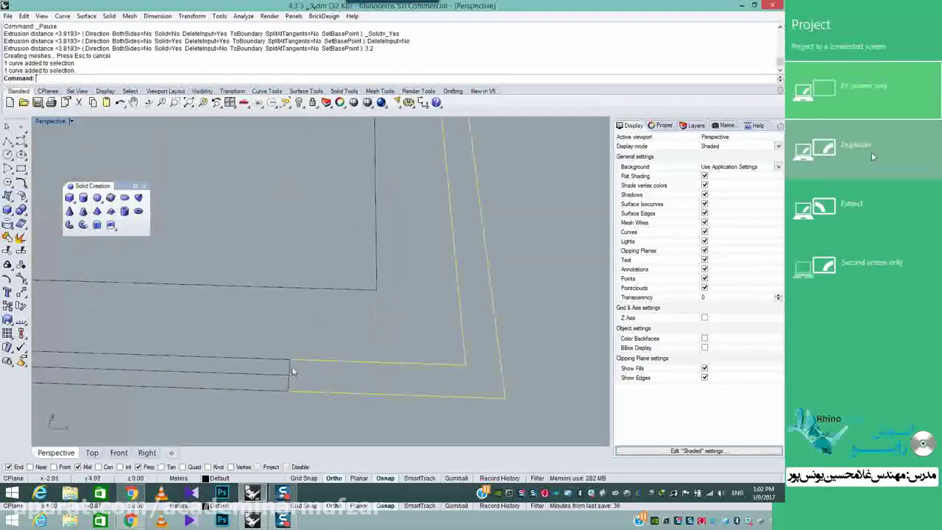
click(306, 387)
click(96, 224)
scroll(404, 247, down, 4)
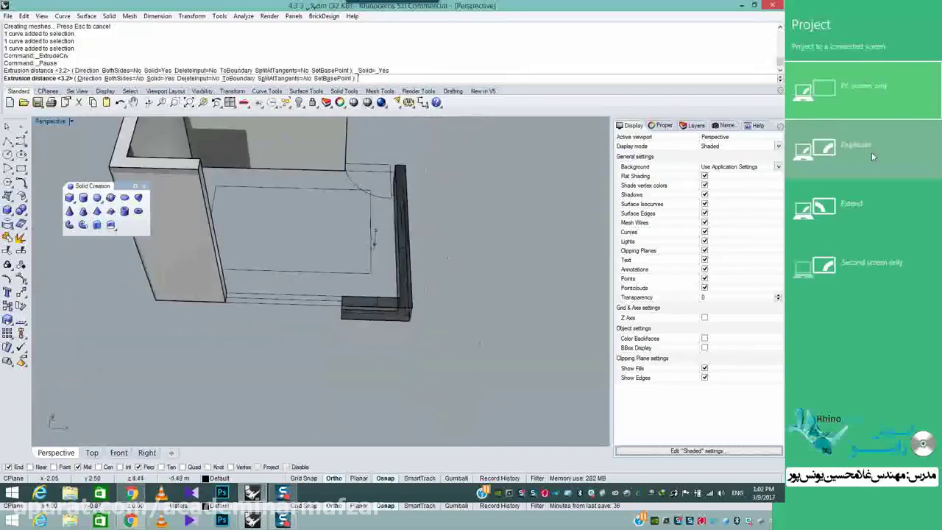
right_drag(404, 247, 347, 252)
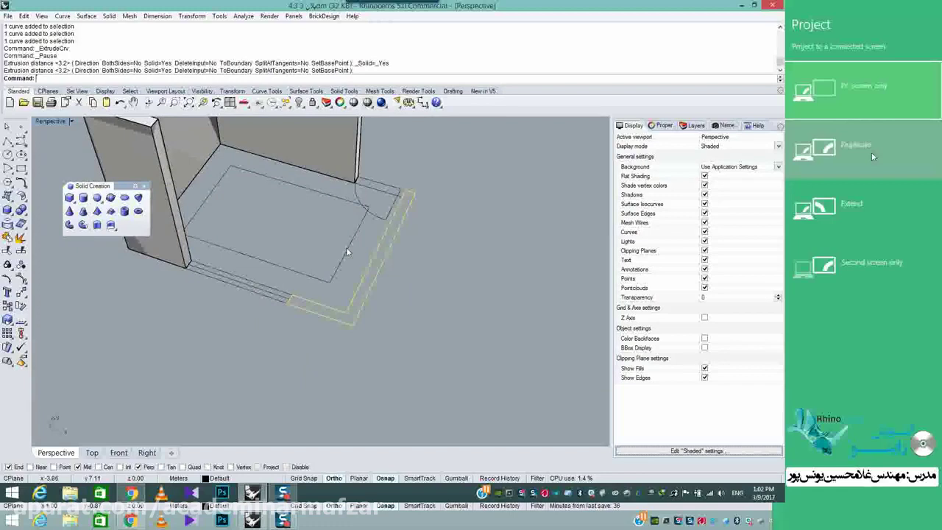
key(Escape)
Trace the remaining L-shaped wall between the door and window with a closed polyline snapped to its corners.
right_drag(418, 226, 418, 237)
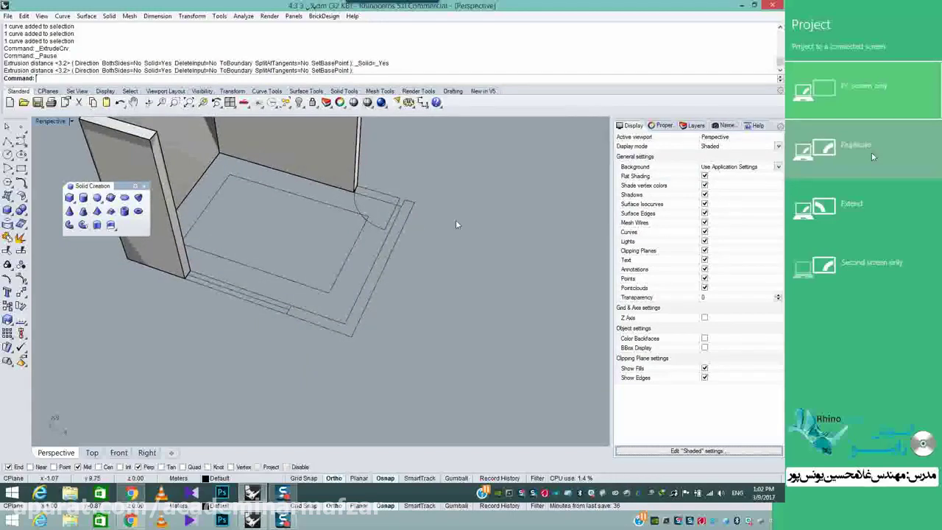
click(412, 214)
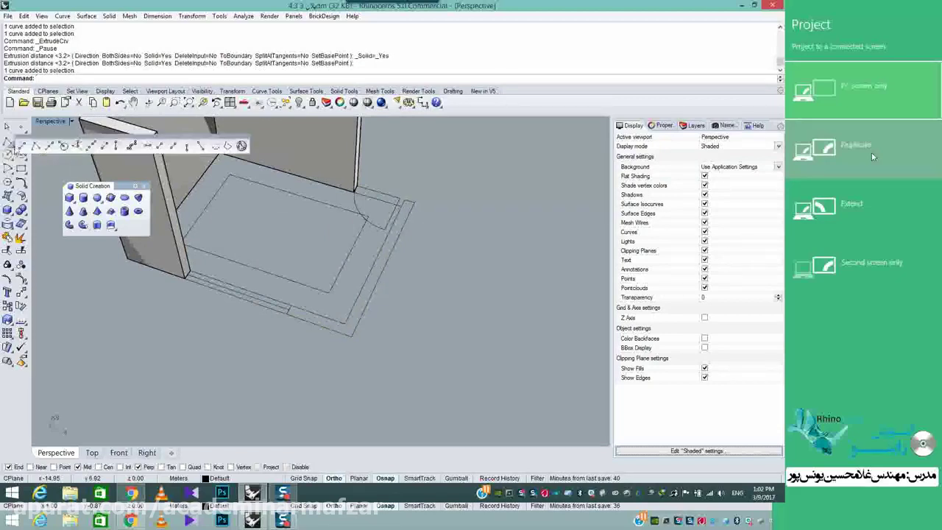
click(7, 140)
click(407, 200)
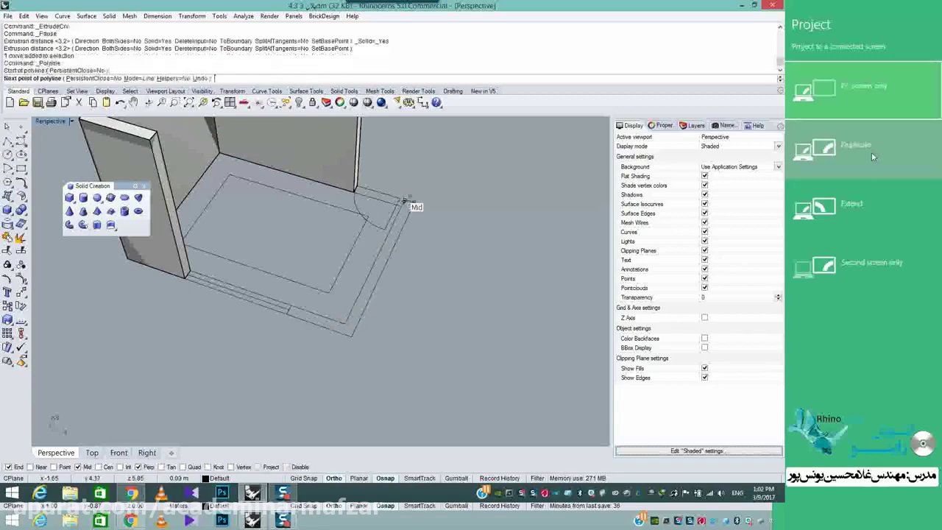
click(350, 333)
click(351, 336)
click(287, 315)
click(291, 305)
click(345, 324)
click(407, 200)
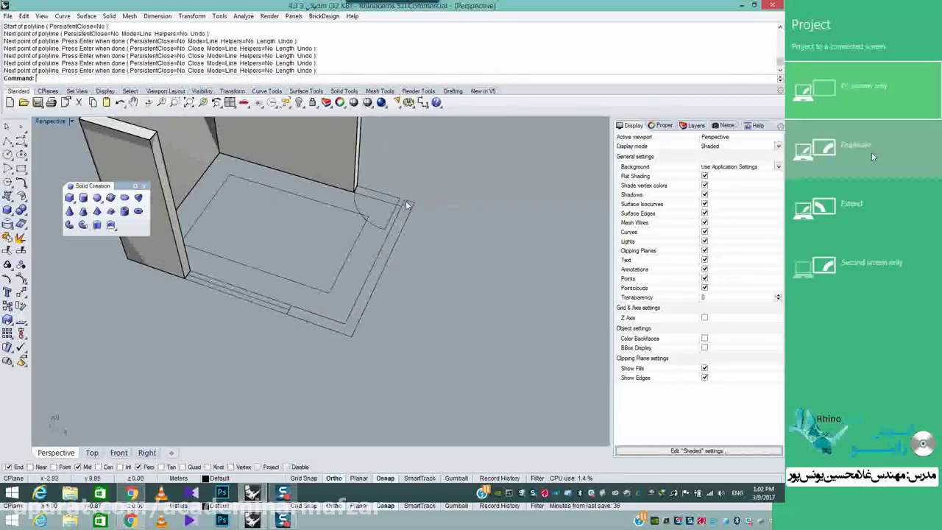
click(407, 201)
Extrude the traced L-shaped outline as a solid 3.2 m high, snapping to the top of the existing wall.
click(435, 231)
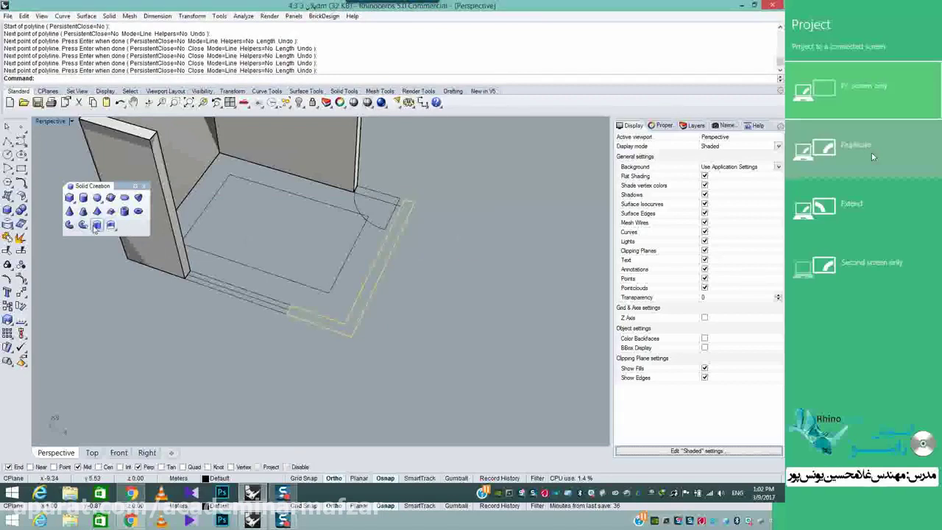
click(96, 226)
scroll(287, 227, down, 5)
right_drag(288, 227, 328, 294)
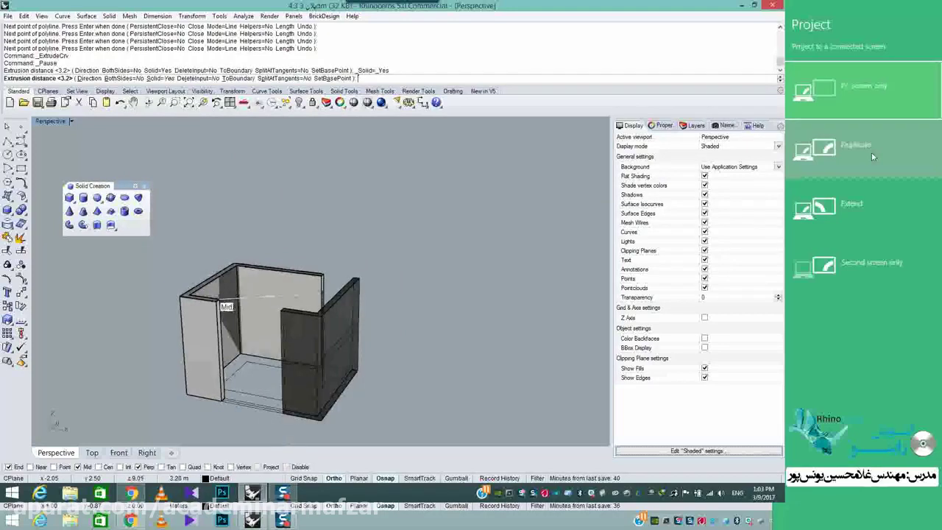
click(219, 304)
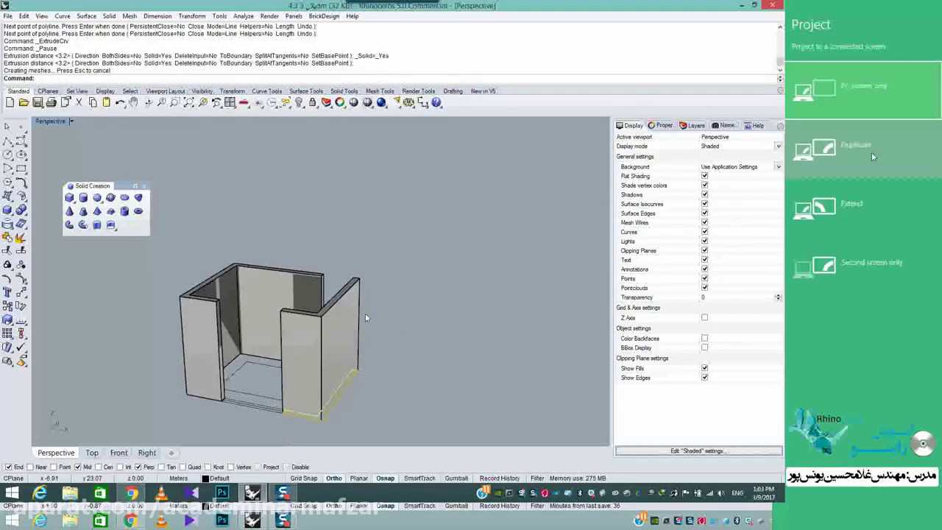
Draw a rectangle across the top of the window opening, snapped to opposite corners of the two wall ends.
right_drag(365, 313, 380, 336)
right_drag(444, 349, 456, 379)
scroll(354, 295, up, 5)
right_drag(339, 294, 376, 308)
scroll(343, 312, up, 4)
click(21, 169)
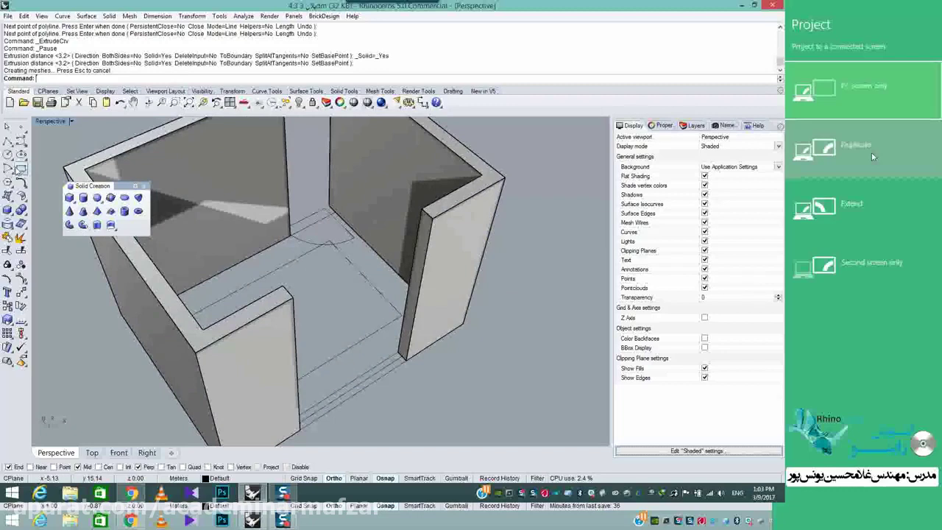
click(420, 210)
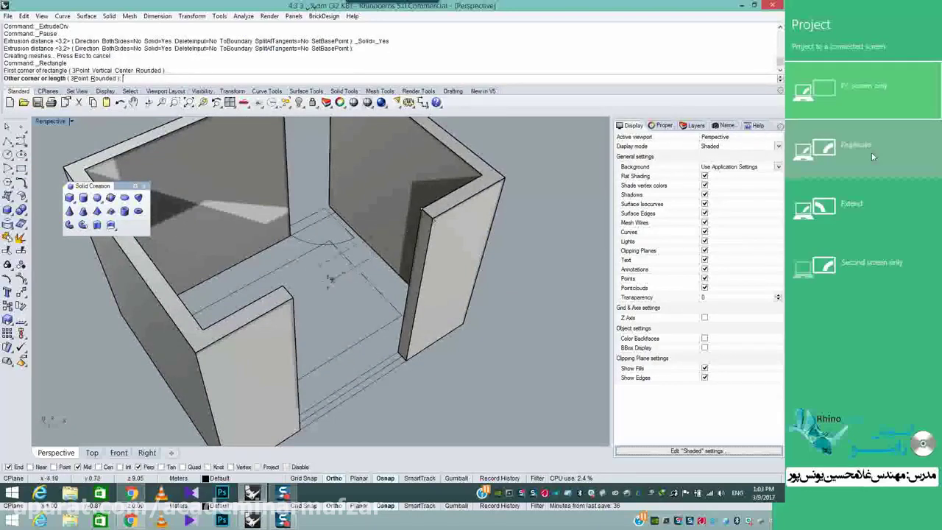
click(293, 298)
Try to extrude the rectangle over the window opening as a solid with a distance of 1.
right_drag(390, 277, 409, 293)
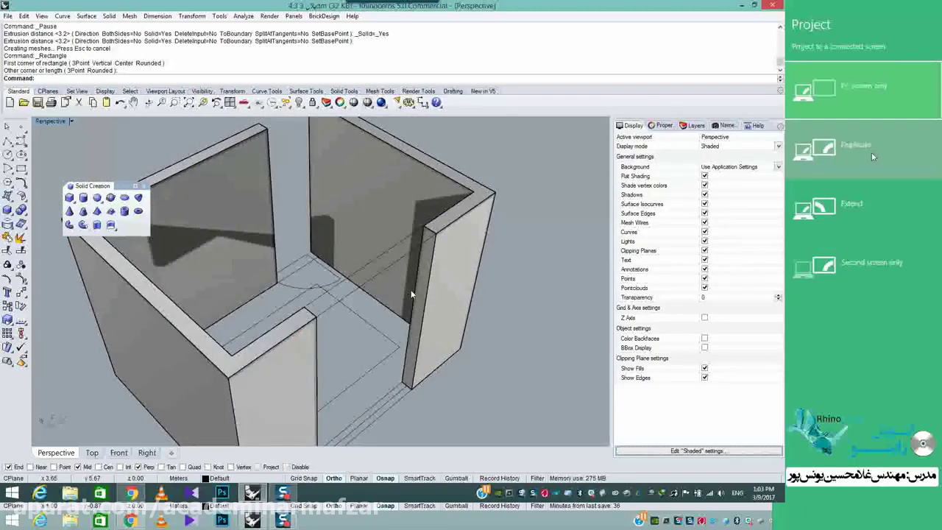
right_drag(411, 294, 369, 237)
click(369, 237)
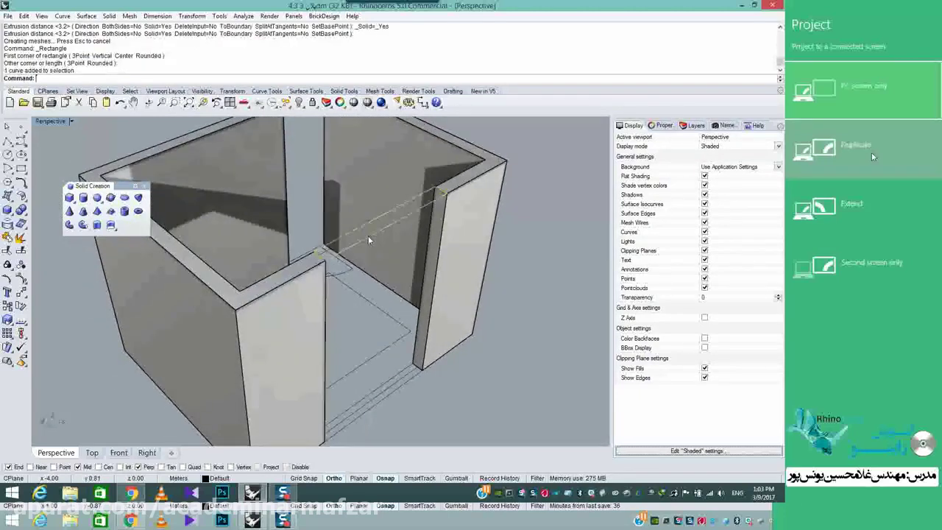
click(97, 225)
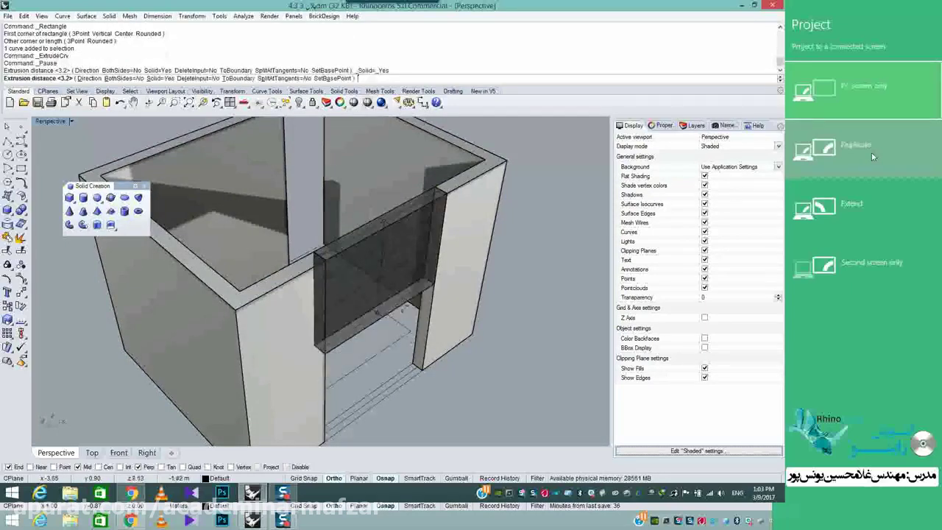
scroll(376, 289, down, 5)
scroll(376, 288, up, 3)
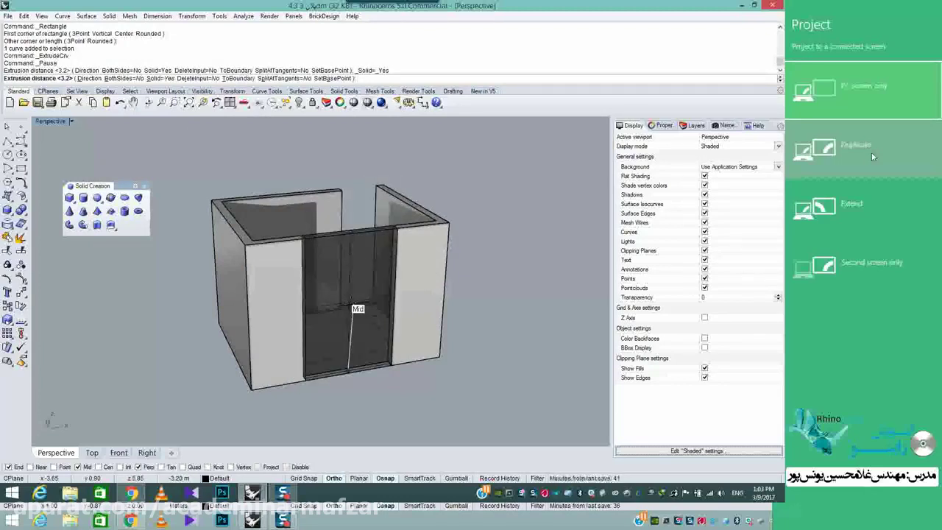
key(Return)
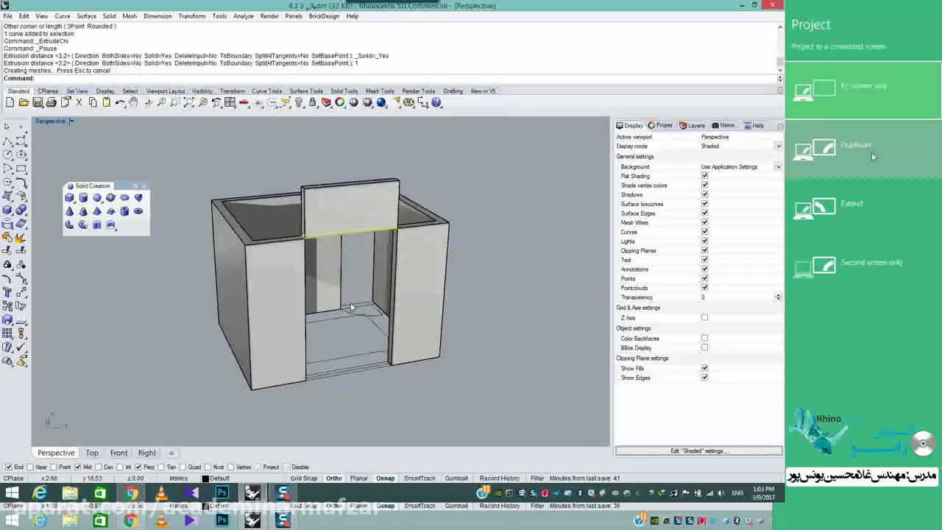
Undo the extrusion and extrude the same rectangle as a solid with a distance of -1.
key(ctrl+z)
key(Return)
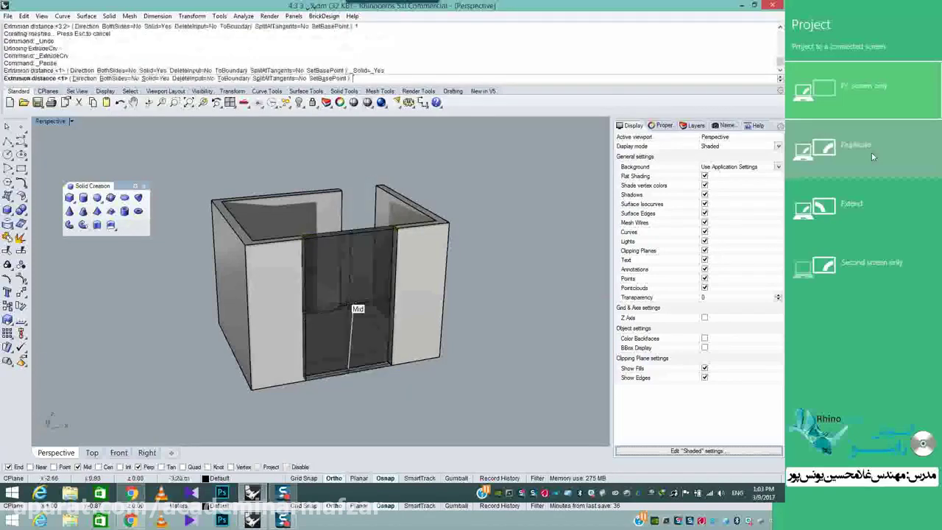
key(Return)
Copy the block above the window opening down from its lower corner to the wall's base corner to form the sill.
right_drag(220, 296, 380, 292)
click(416, 262)
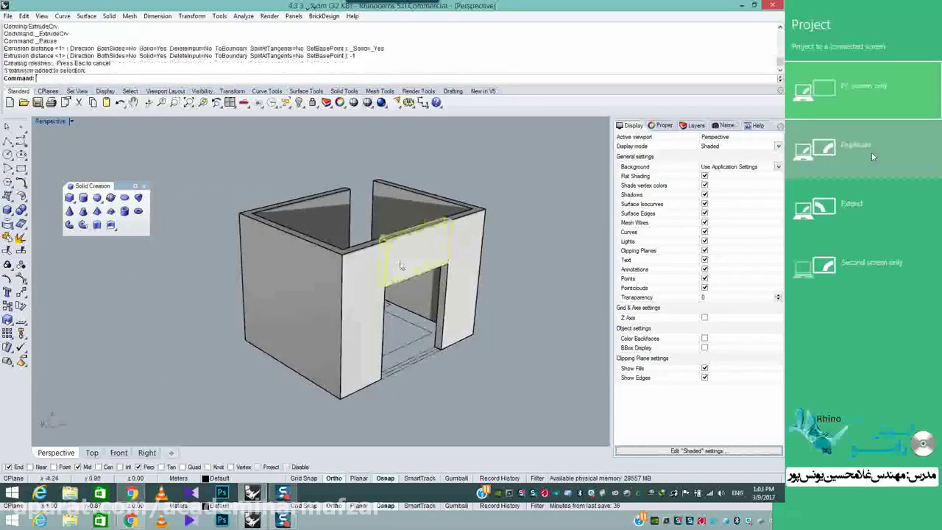
text(Copy)
key(Return)
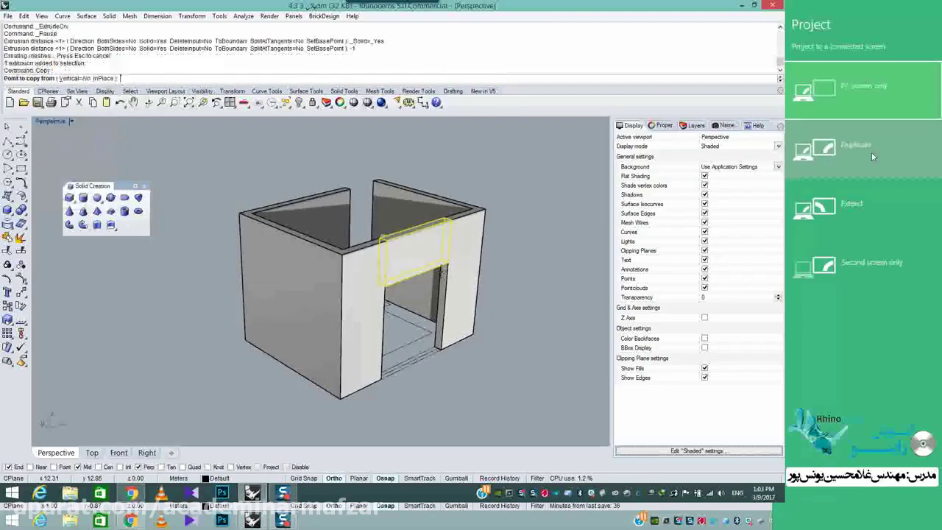
click(446, 262)
click(442, 349)
right_click(450, 344)
Draw a rectangle across the top of the door opening, snapped to opposite corners of the adjoining wall ends.
right_drag(524, 284, 338, 317)
scroll(347, 269, up, 5)
right_drag(348, 268, 384, 256)
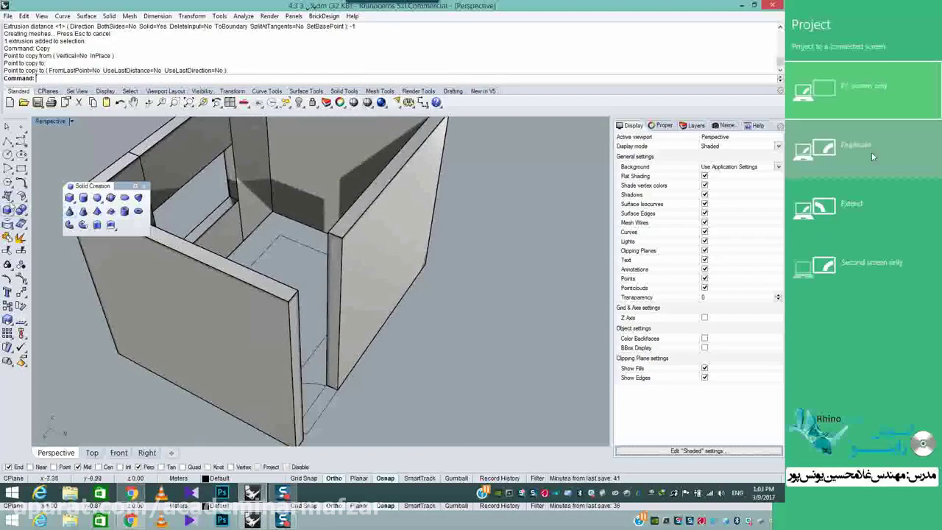
click(20, 169)
click(328, 233)
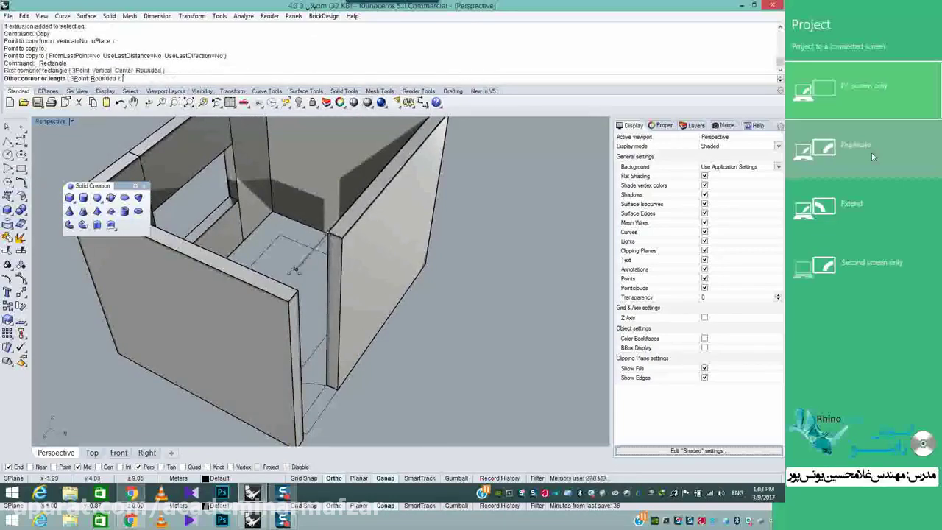
click(297, 287)
Extrude the rectangle over the door opening as a solid with a distance of -1.
right_drag(342, 297, 301, 271)
click(293, 252)
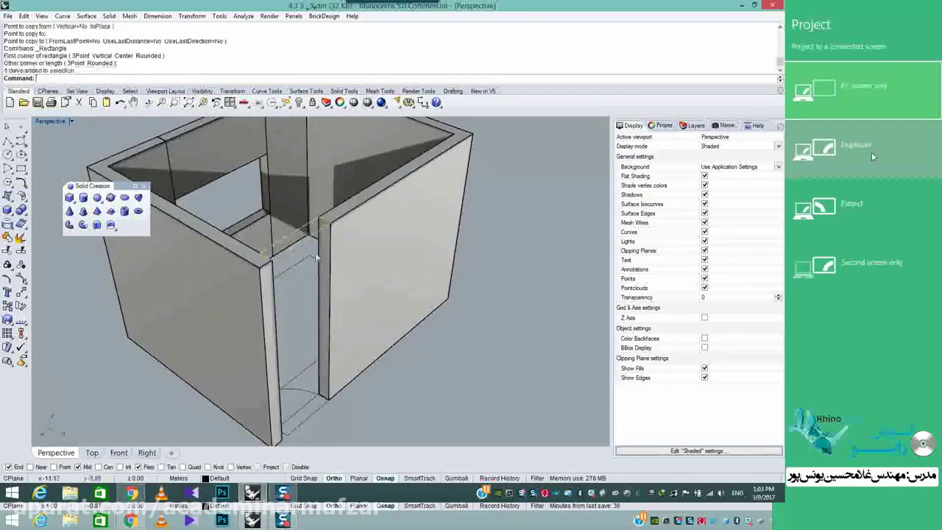
click(97, 224)
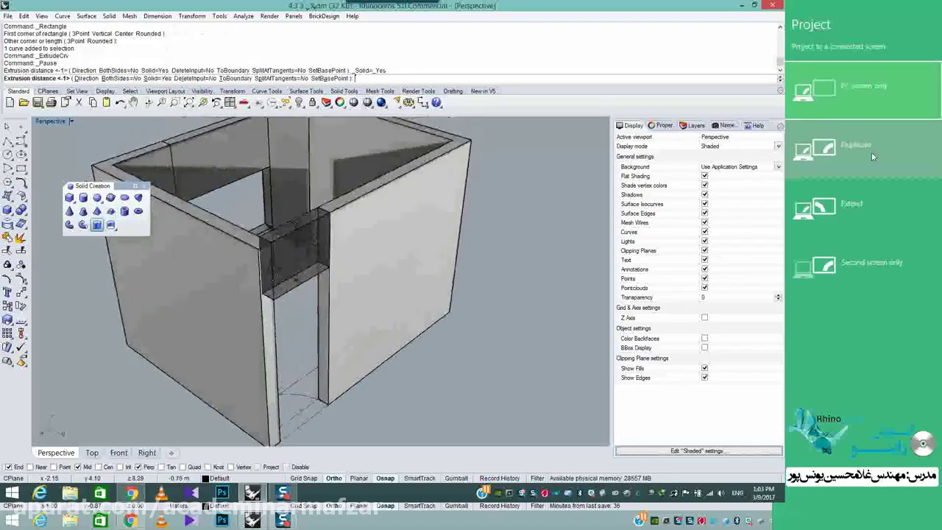
key(Return)
right_drag(292, 260, 378, 345)
scroll(392, 325, down, 2)
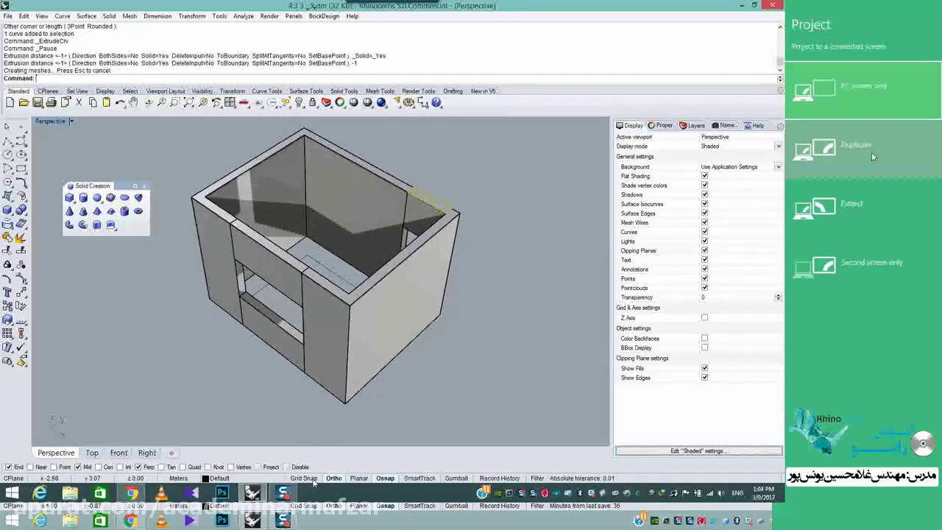
Set the Windows screen projection mode to Duplicate.
key(super+p)
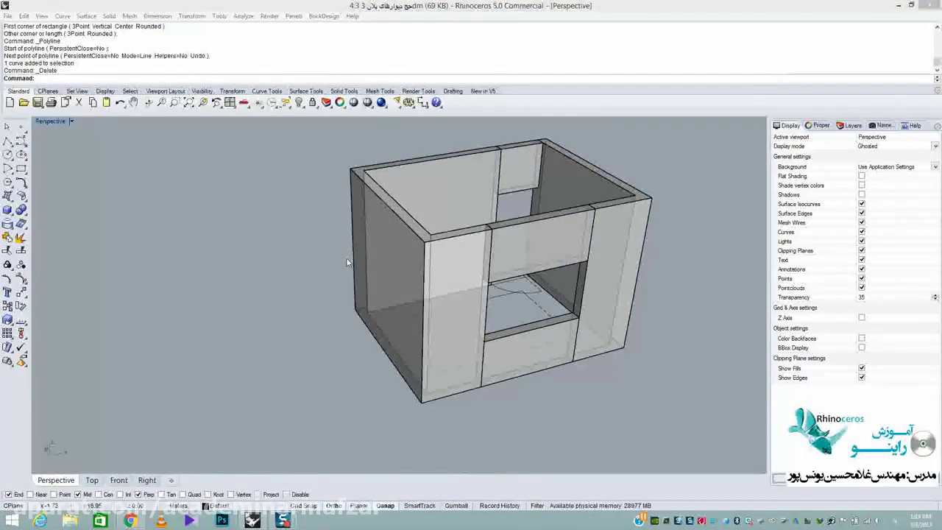
key(super+p)
click(870, 157)
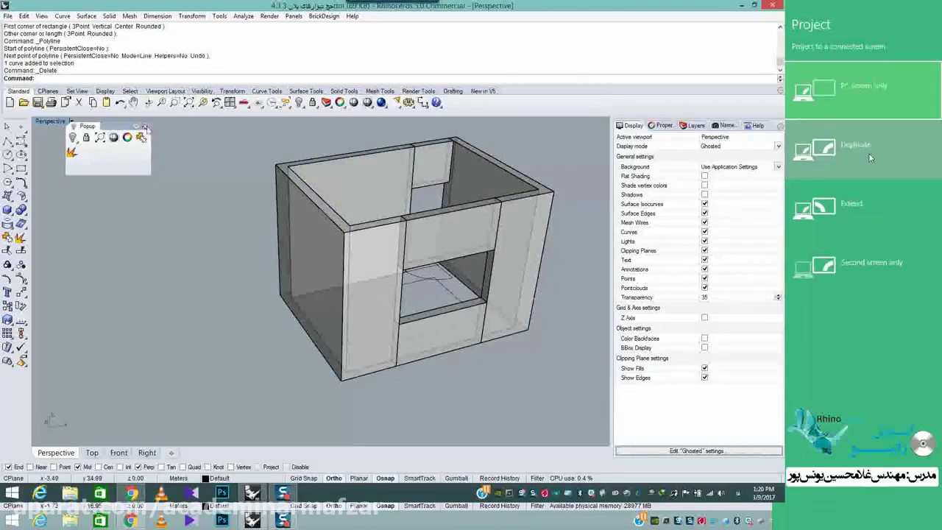
Close the Popup toolbar, reopen it at the pointer, float it in the viewport and close it again.
click(146, 127)
shift+right_drag(390, 251, 349, 258)
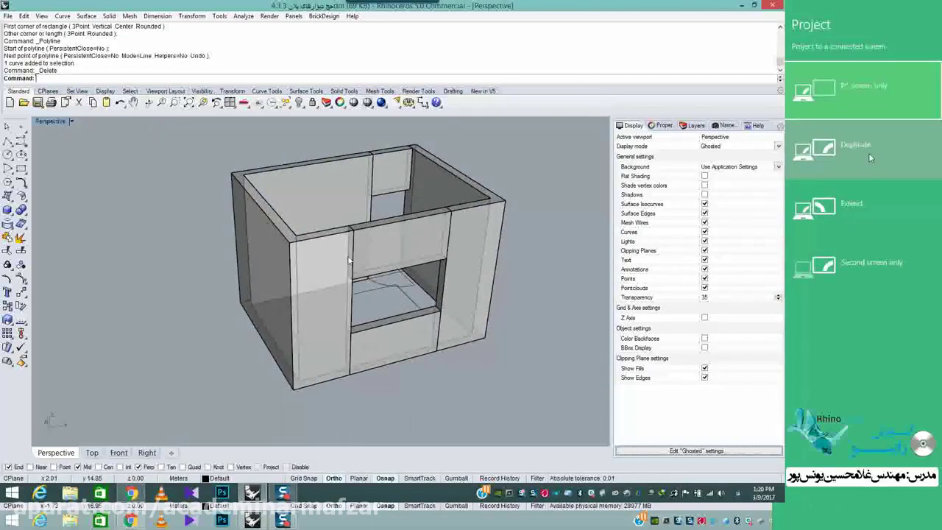
middle_click(210, 164)
middle_click(107, 149)
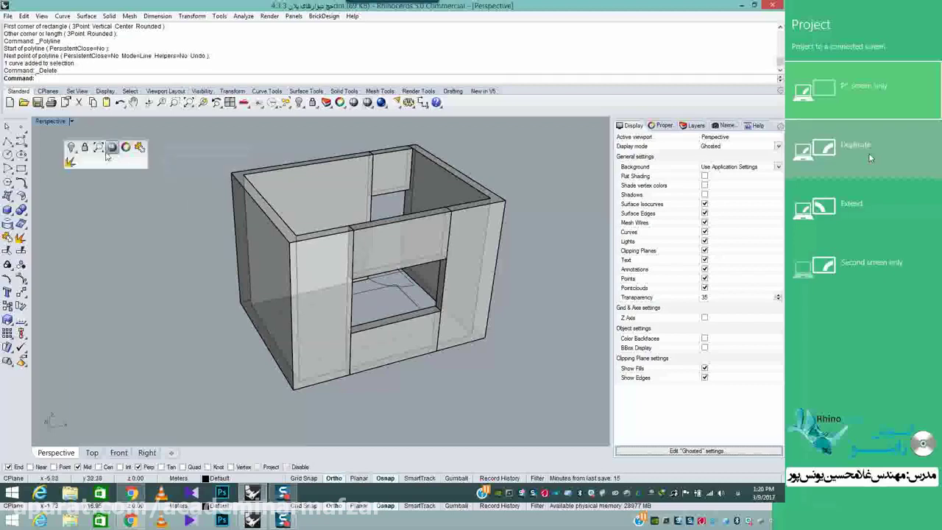
middle_click(193, 197)
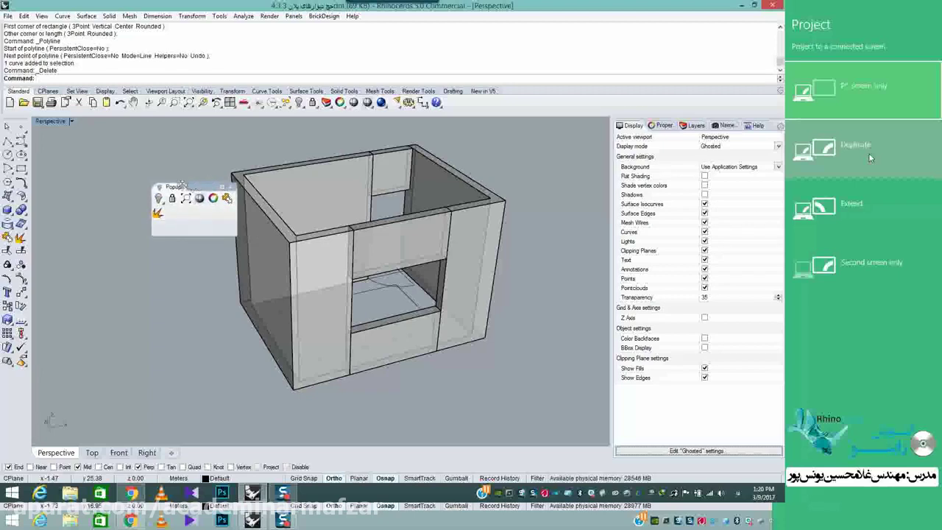
drag(193, 187, 131, 137)
click(170, 137)
Open the Popup toolbar at the pointer and keep it floating in the viewport.
middle_click(170, 156)
middle_click(122, 158)
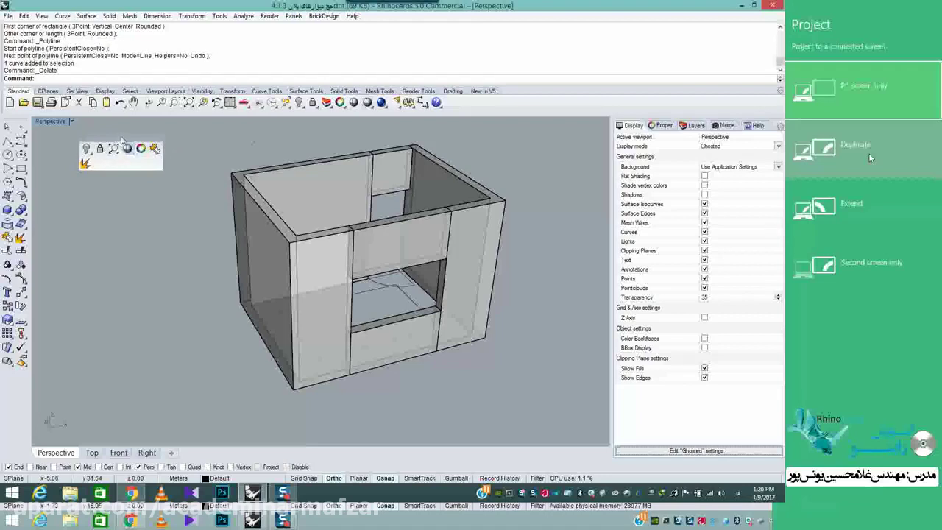
middle_click(125, 156)
drag(125, 145, 140, 125)
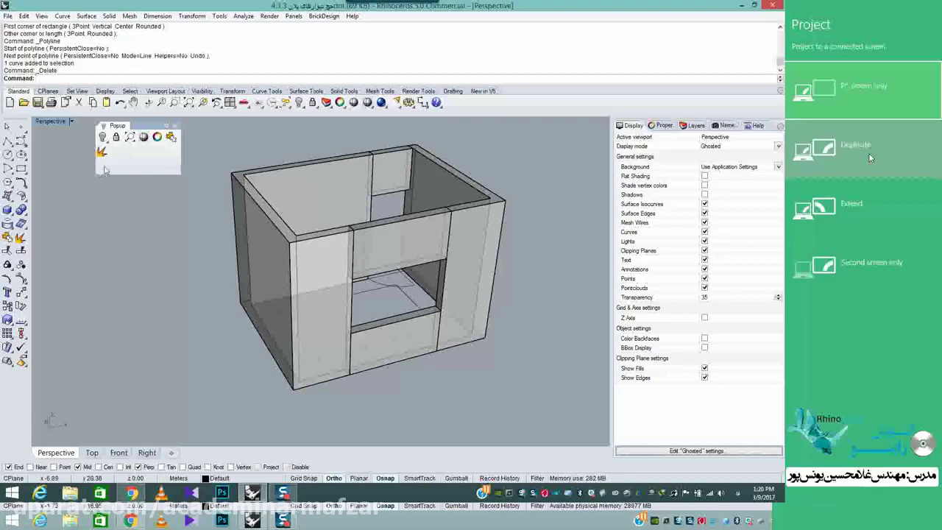
Float the Solid Creation toolbar, copy its solid curve extrusion command into the Popup toolbar, and close Solid Creation.
click(11, 213)
drag(40, 206, 111, 181)
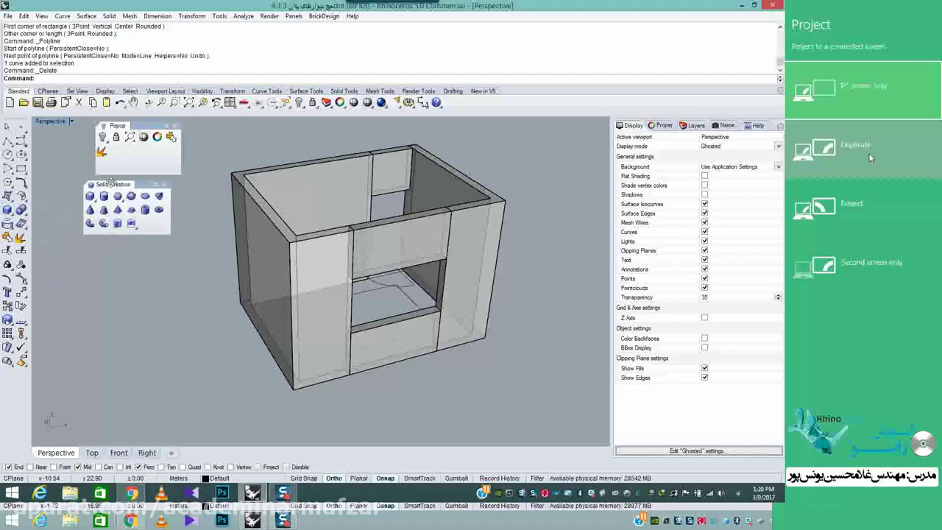
click(128, 220)
drag(121, 226, 136, 155)
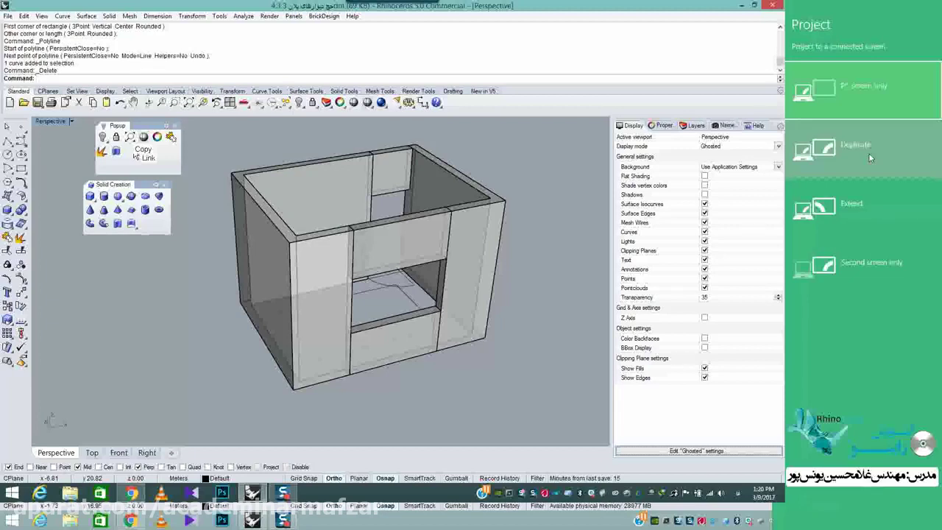
click(136, 155)
drag(153, 127, 144, 128)
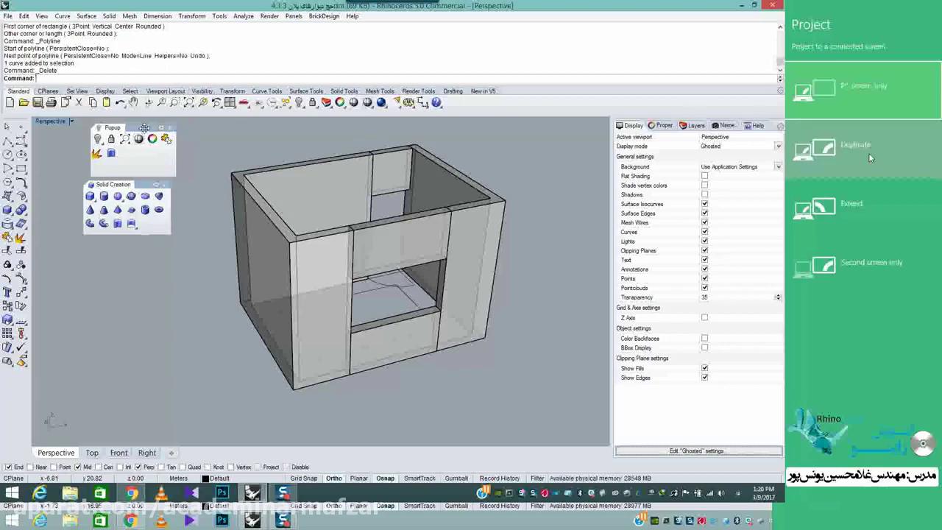
click(168, 184)
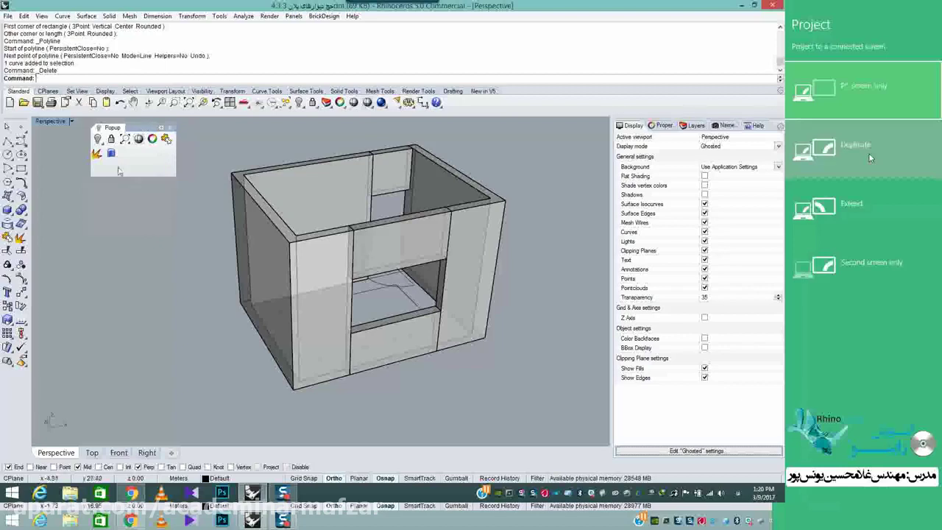
Float the Lines toolbar, copy Polyline and two other line commands into the Popup toolbar, and close Lines.
click(11, 145)
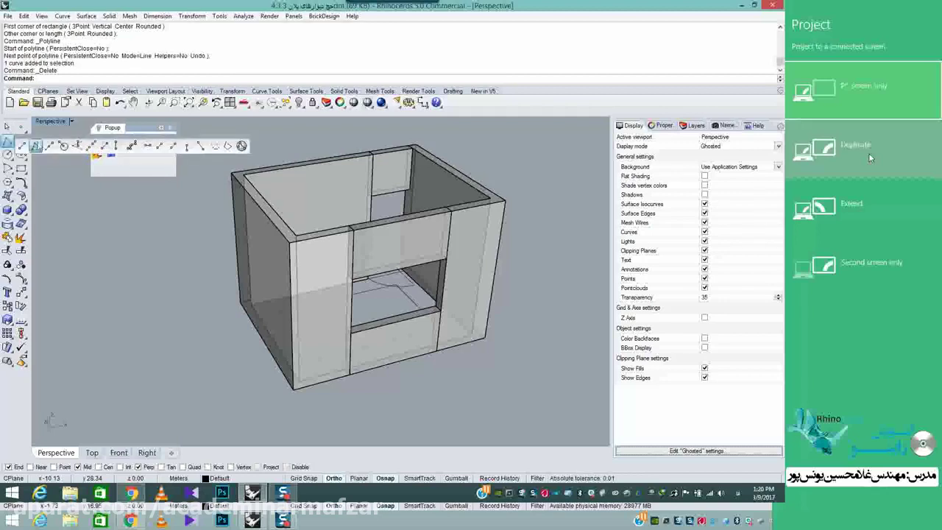
drag(48, 145, 111, 230)
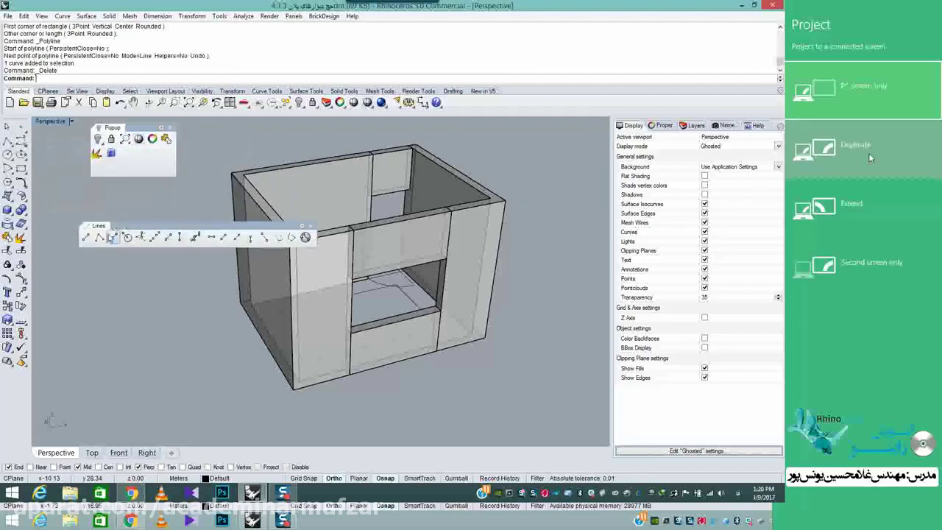
ctrl+drag(135, 165, 135, 165)
ctrl+drag(127, 238, 153, 152)
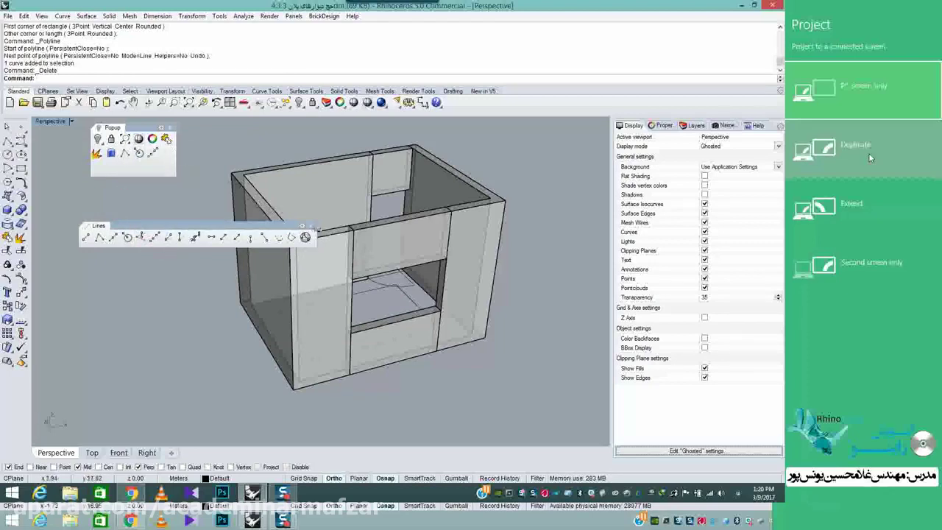
click(309, 225)
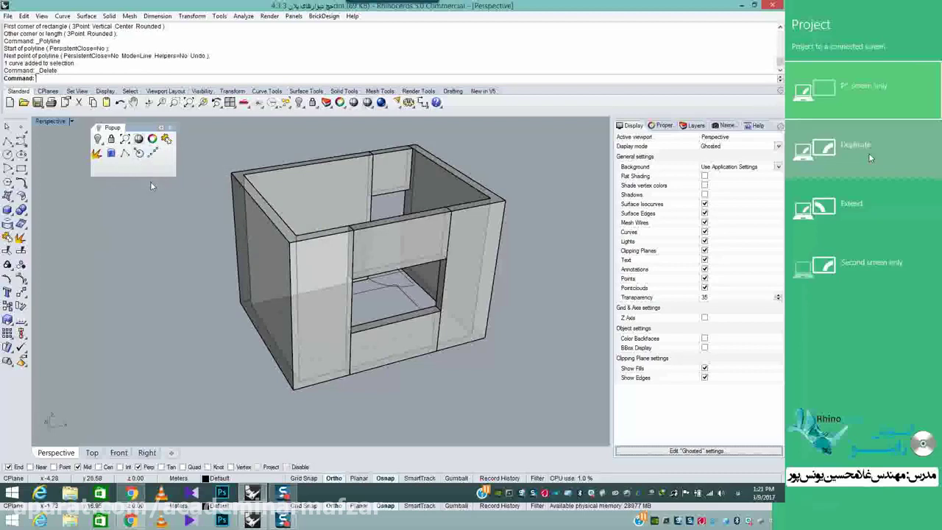
Delete the three copied line commands from the Popup toolbar, confirming each removal.
shift+drag(157, 162, 189, 242)
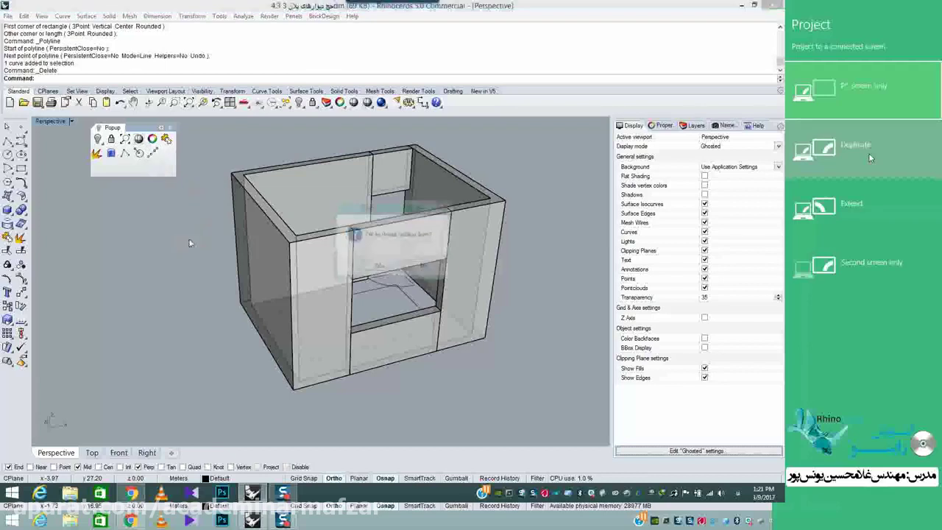
click(374, 269)
shift+drag(142, 156, 183, 279)
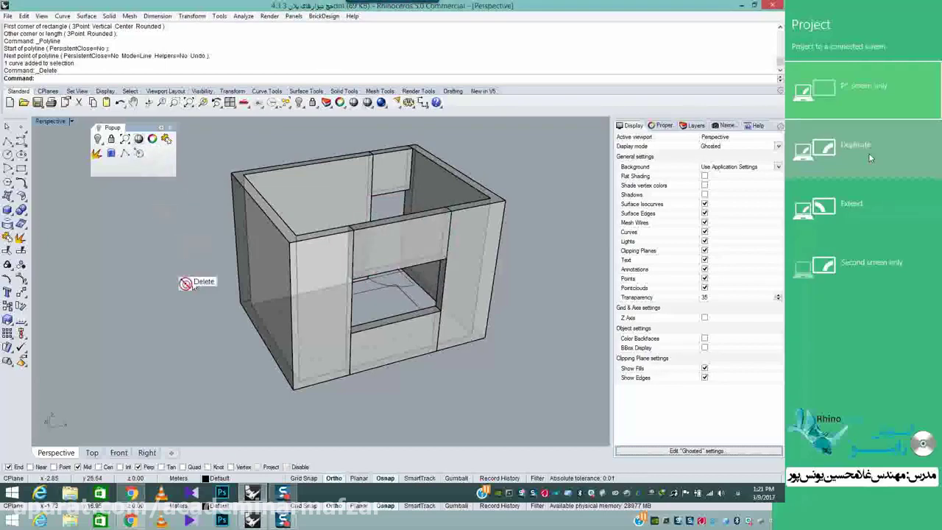
click(369, 268)
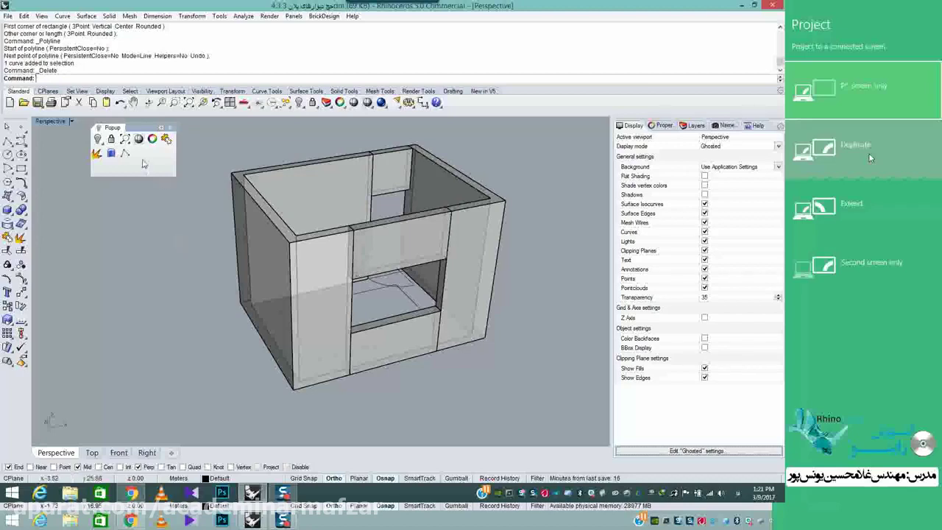
shift+drag(125, 153, 176, 210)
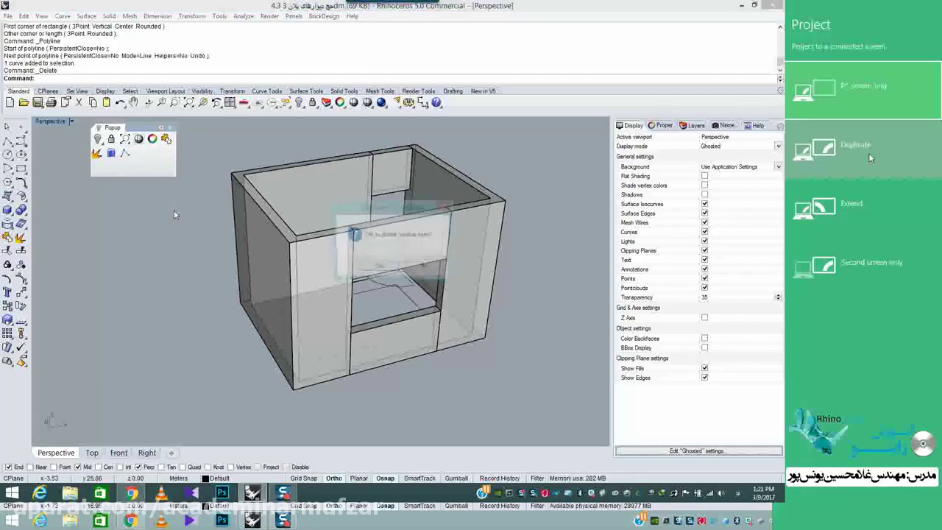
click(390, 271)
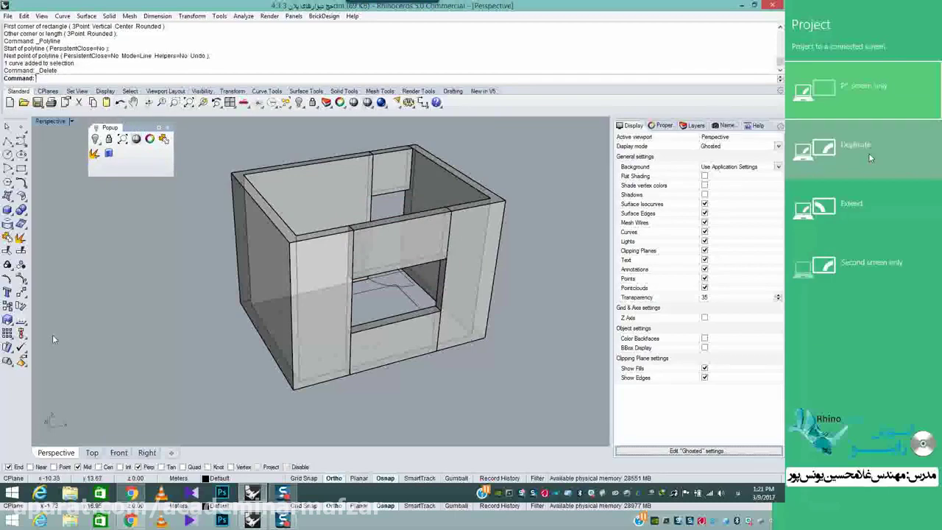
Copy the solid curve extrusion command from the Popup toolbar into the main side toolbar and remove that copy again.
ctrl+drag(108, 155, 171, 283)
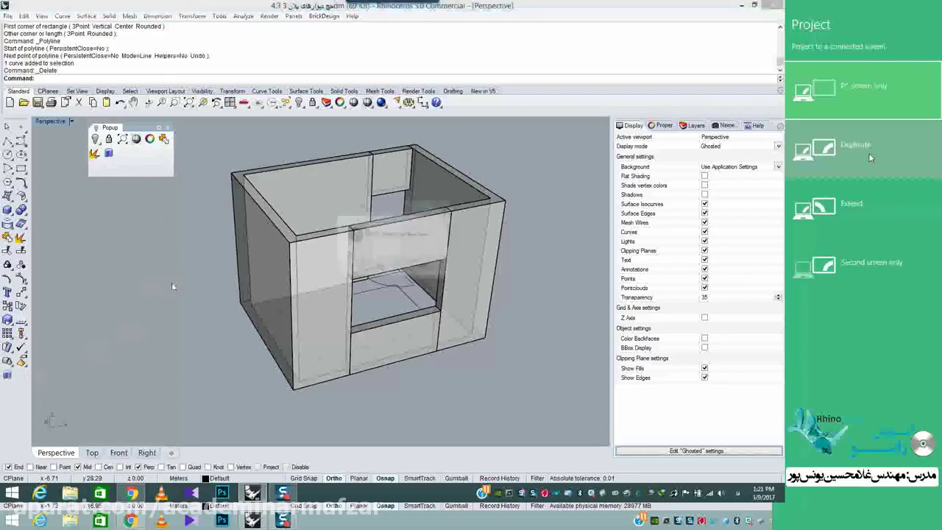
click(377, 267)
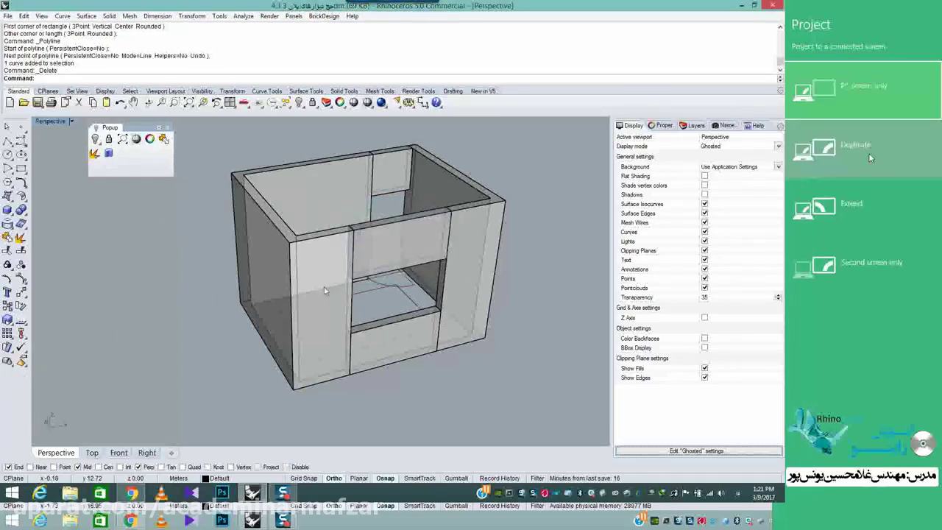
scroll(329, 272, up, 2)
right_drag(329, 273, 406, 275)
scroll(387, 296, down, 4)
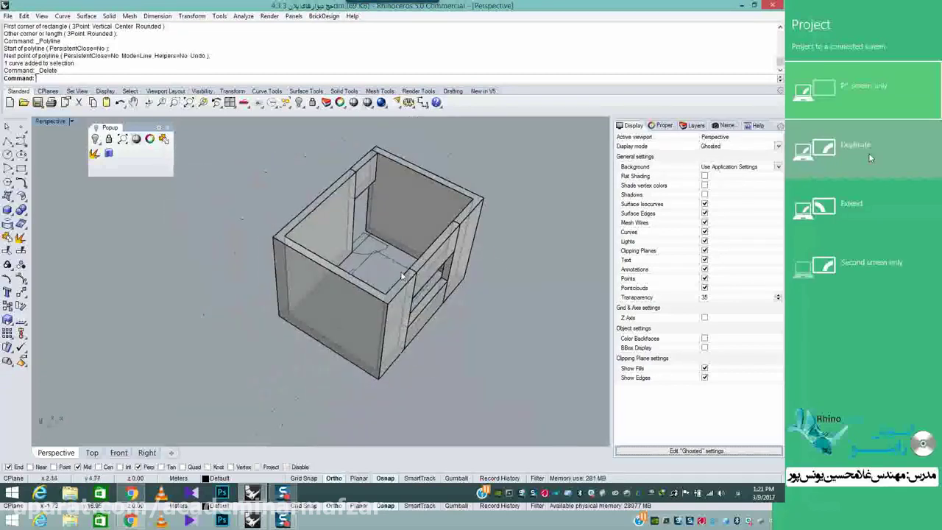
right_drag(342, 246, 430, 229)
right_drag(407, 296, 330, 244)
right_drag(317, 123, 309, 242)
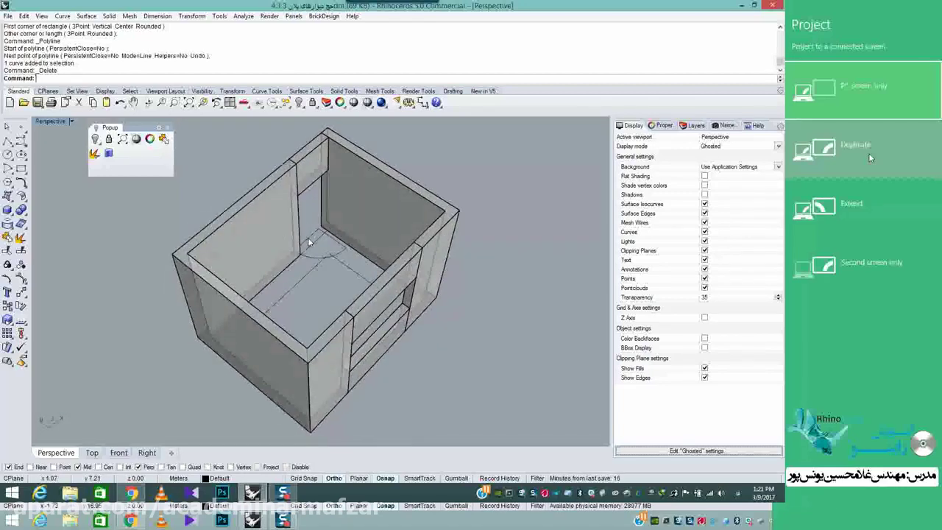
click(22, 170)
click(328, 131)
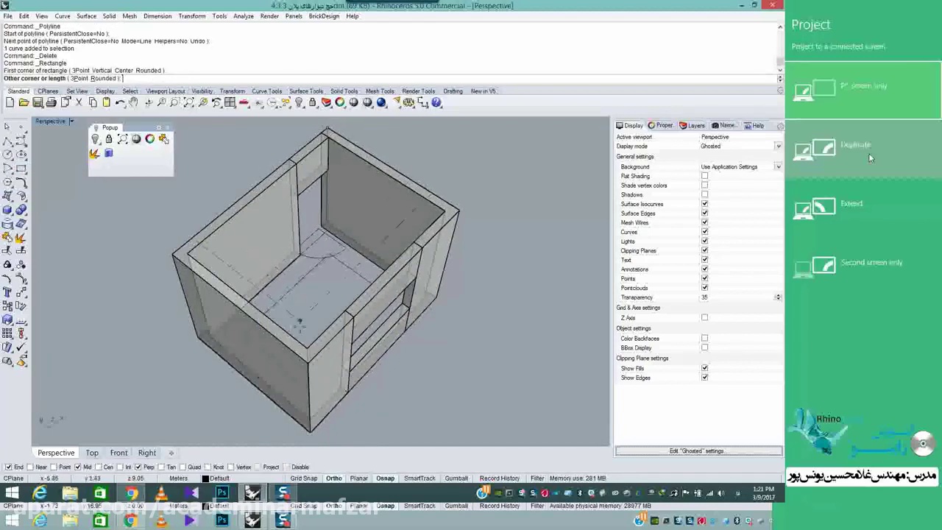
key(Escape)
right_drag(312, 371, 381, 350)
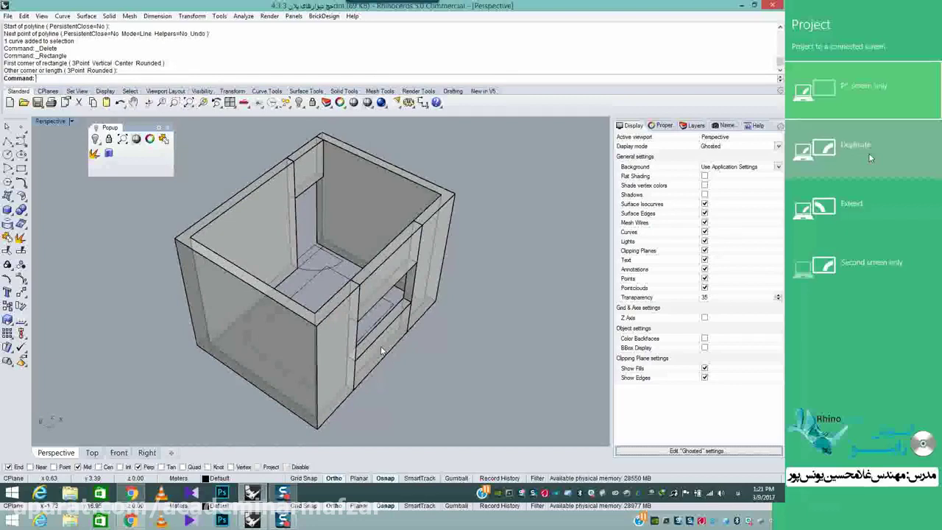
Offset the closed outer curve along the top of the walls inward by 0.7 m.
click(276, 300)
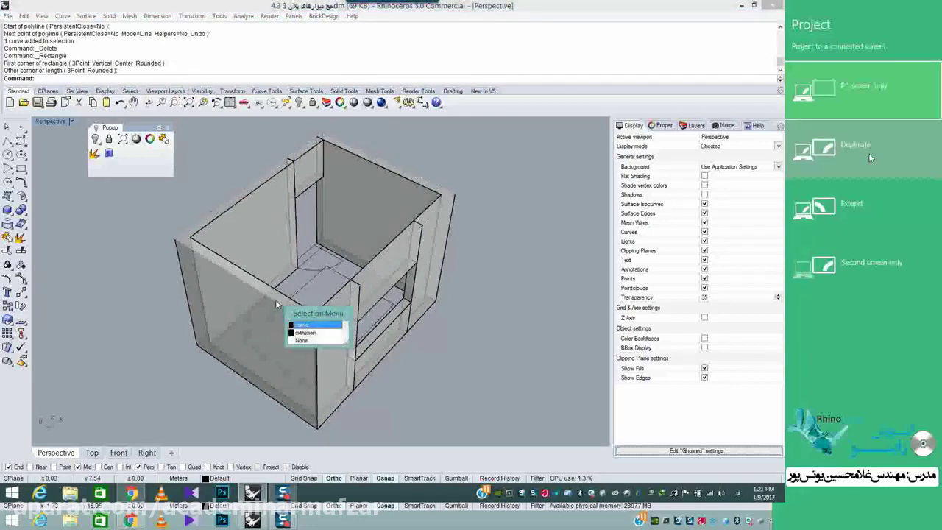
click(307, 326)
right_drag(306, 326, 387, 247)
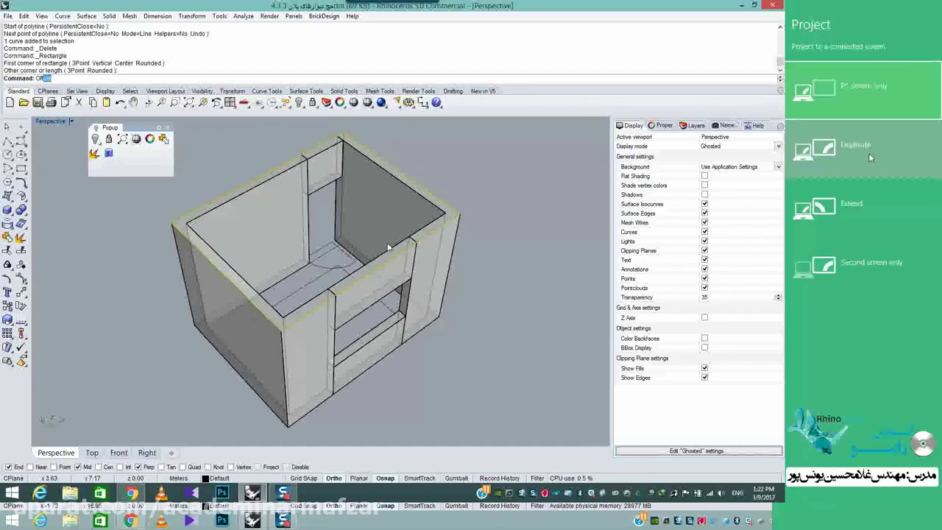
text(ffset)
key(Return)
right_drag(337, 234, 398, 240)
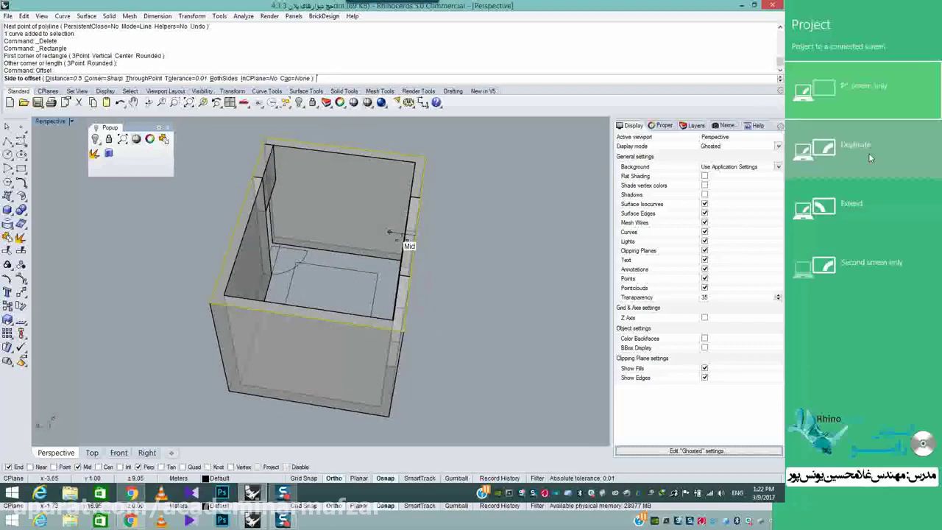
text(.7)
key(Return)
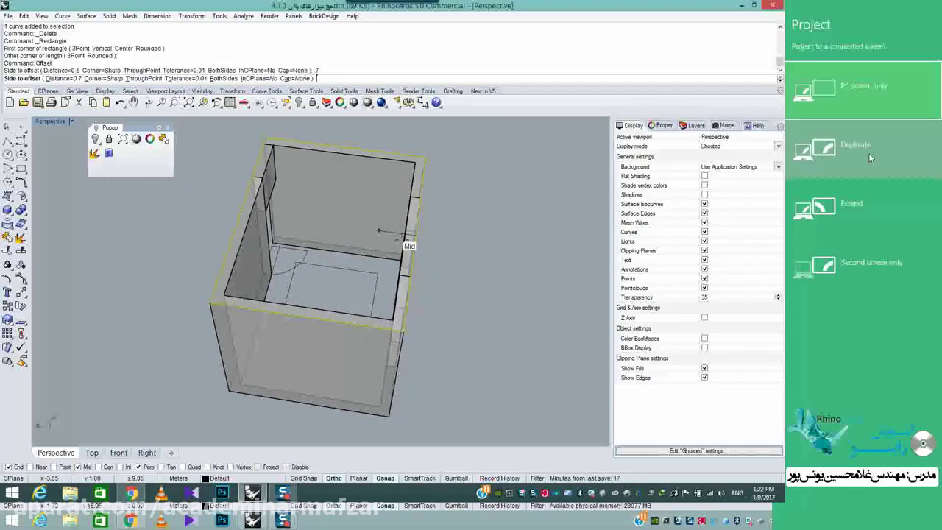
click(379, 230)
Extrude the outer top curve and its inner offset together as a solid by -0.3 m.
mouse_move(394, 229)
right_down()
mouse_move(358, 217)
mouse_move(372, 229)
mouse_move(335, 191)
mouse_move(441, 179)
mouse_move(397, 214)
right_up()
click(372, 234)
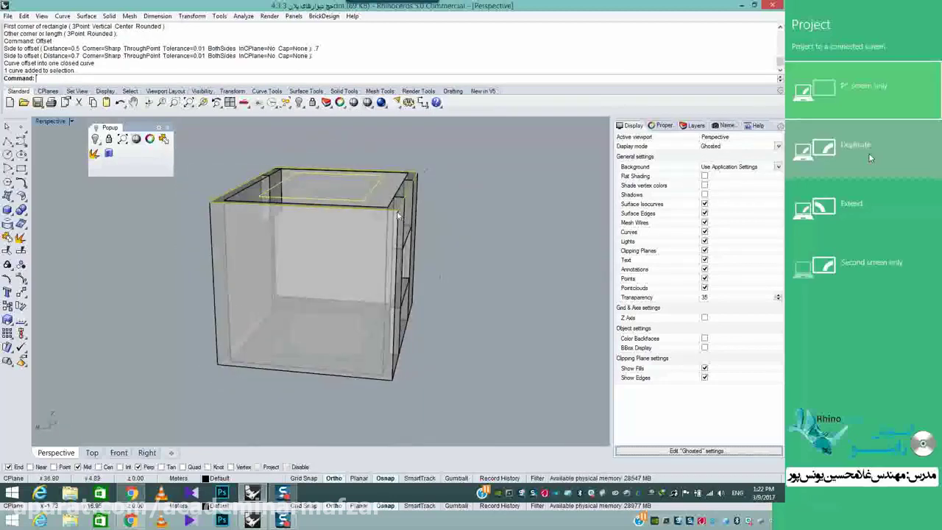
scroll(402, 210, up, 5)
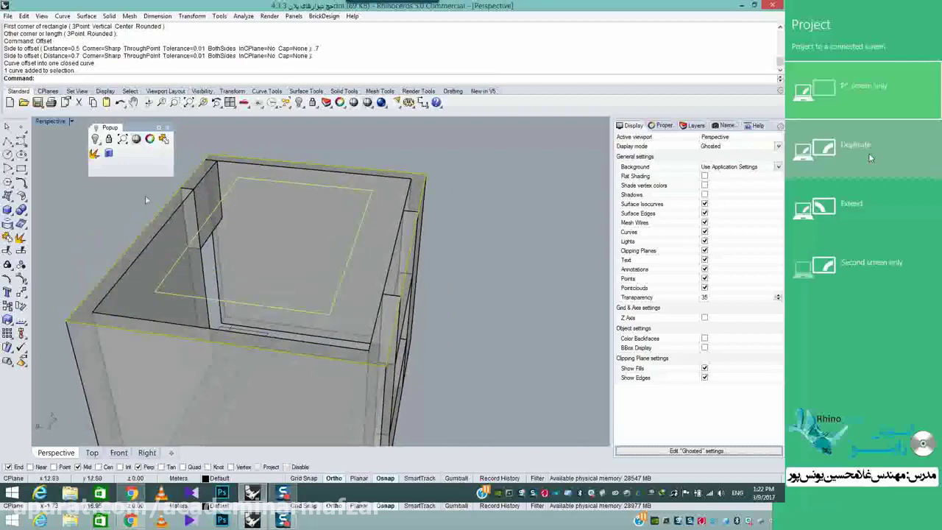
middle_click(499, 176)
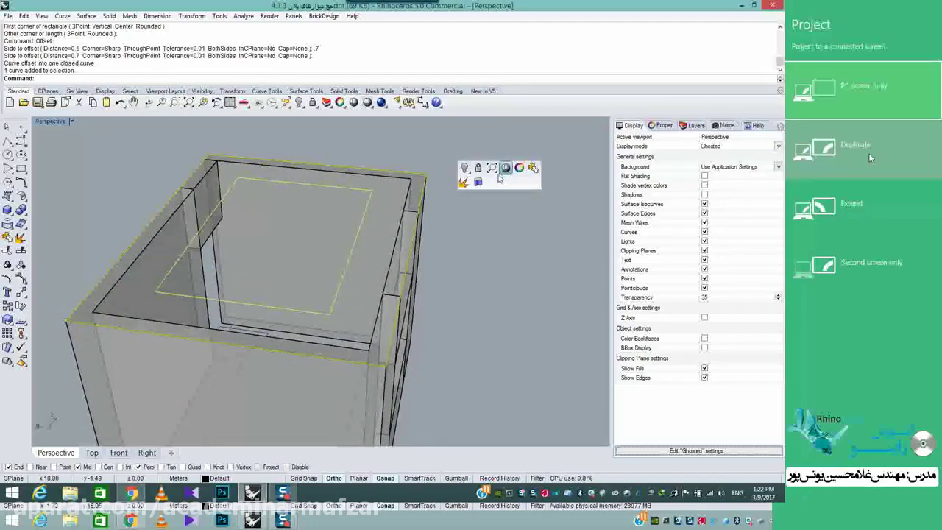
click(478, 183)
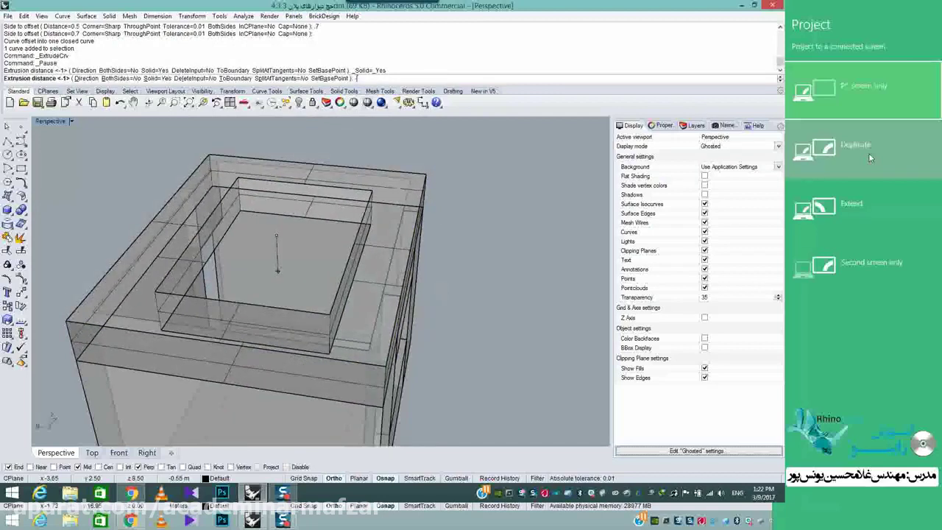
text(-3)
key(Return)
Switch the Perspective viewport to the Shaded display mode.
right_drag(440, 289, 338, 292)
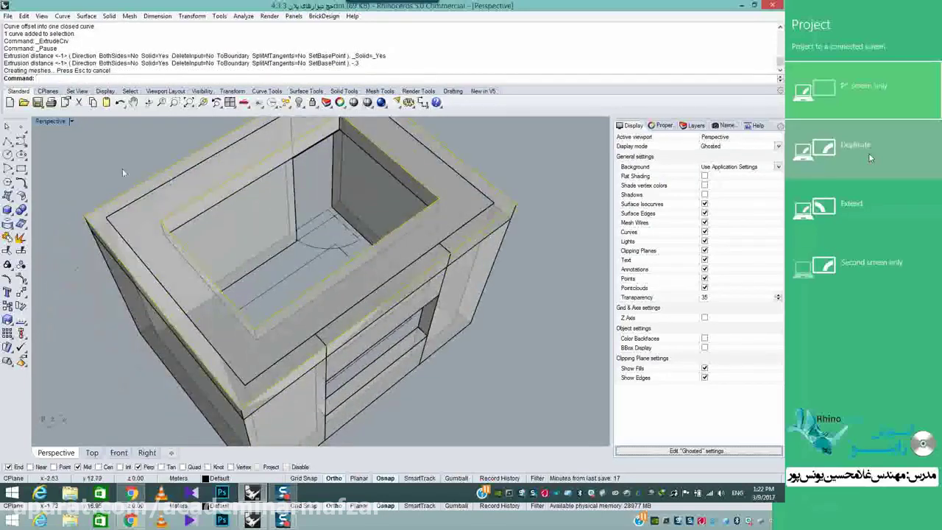
click(51, 121)
click(68, 160)
mouse_move(197, 212)
right_down()
mouse_move(228, 209)
mouse_move(283, 179)
mouse_move(331, 198)
mouse_move(406, 256)
right_up()
Delete the extruded ring on top of the walls and its inner offset curve.
click(402, 242)
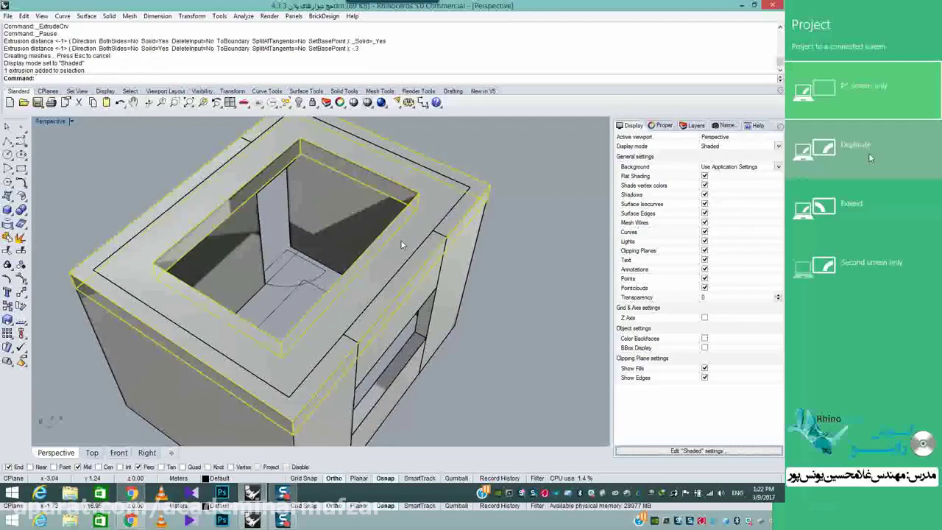
key(Delete)
click(358, 273)
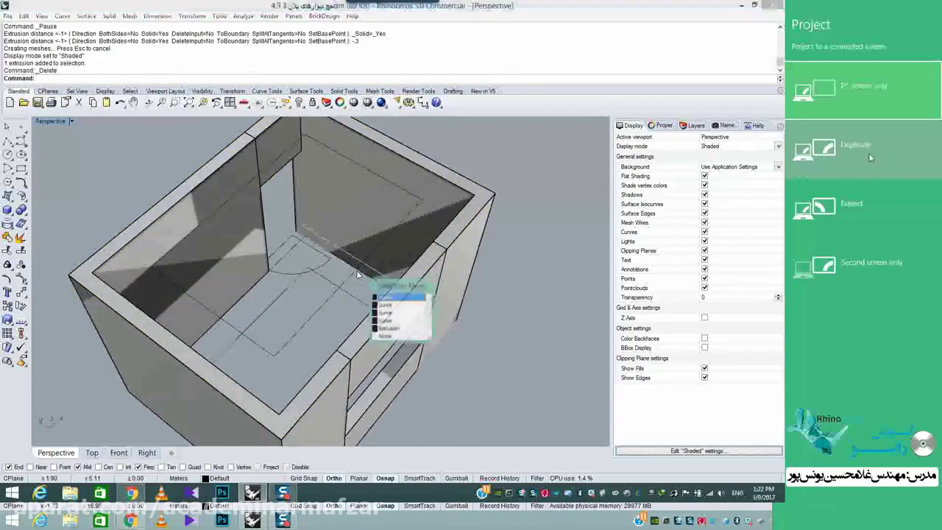
click(350, 276)
key(Delete)
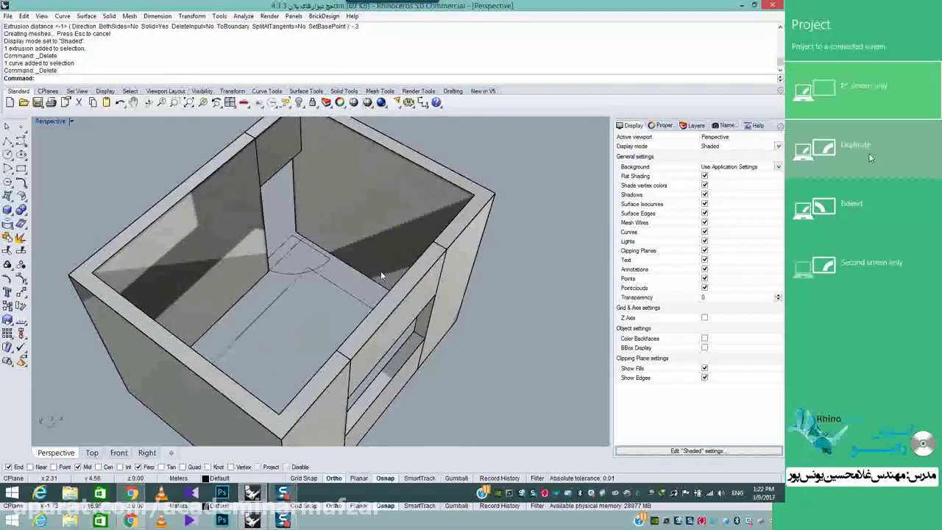
Select the inner rectangle curve on the room's floor.
right_drag(381, 271, 353, 264)
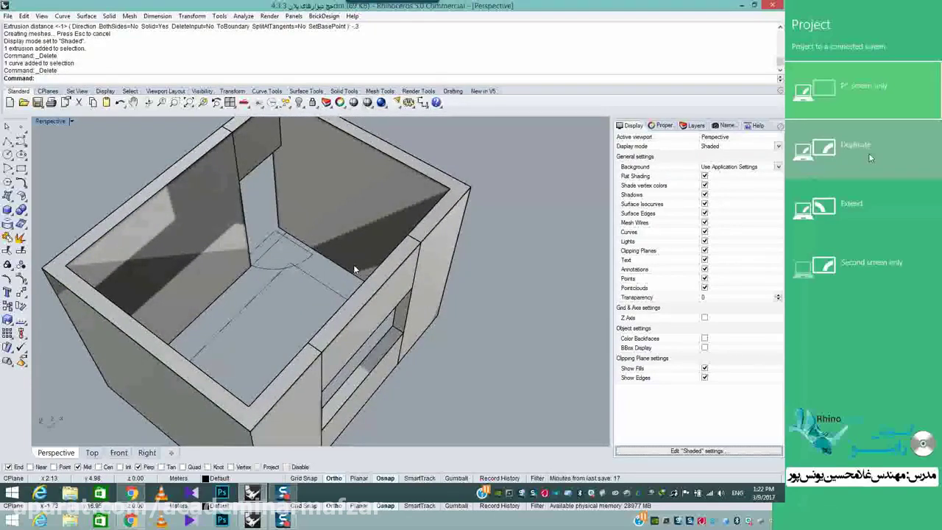
mouse_move(354, 264)
right_down()
mouse_move(312, 304)
mouse_move(337, 270)
right_up()
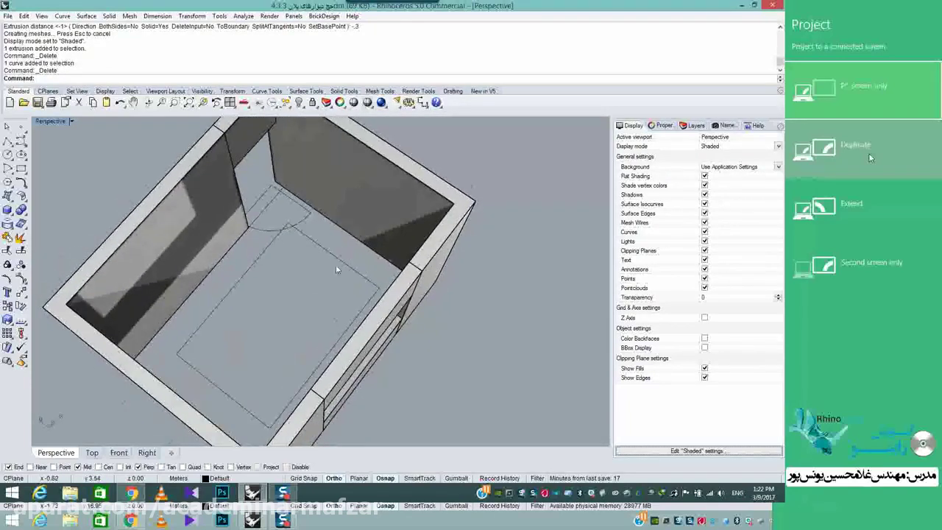
click(338, 259)
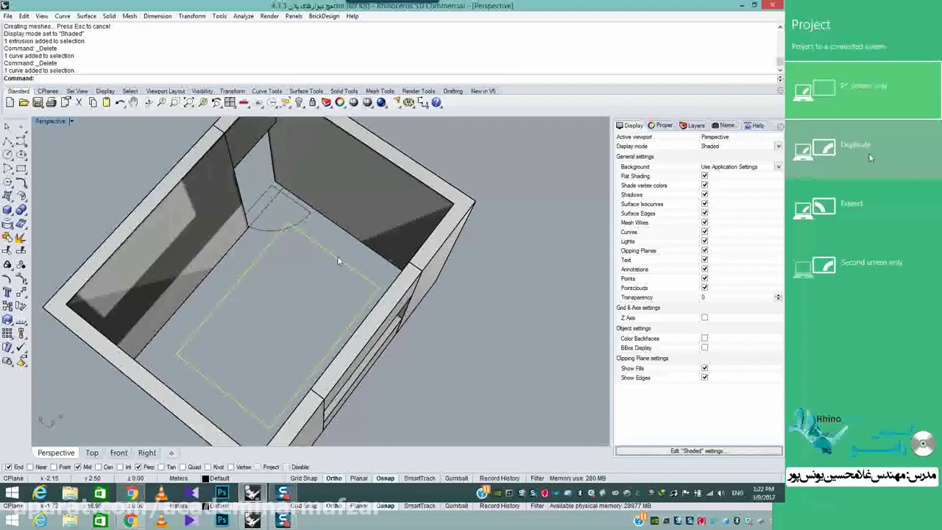
mouse_move(338, 261)
right_down()
mouse_move(326, 267)
mouse_move(342, 266)
right_up()
text(Move)
key(Return)
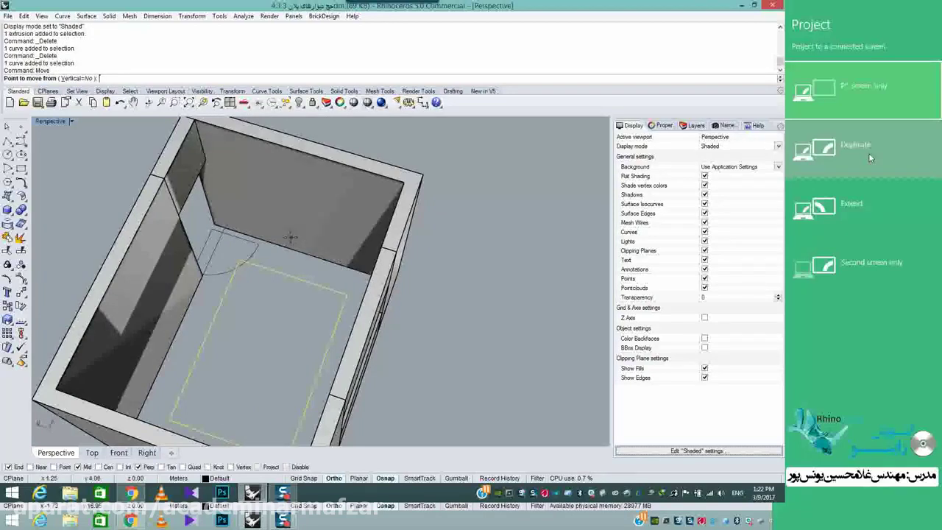
right_drag(320, 278, 282, 251)
scroll(281, 252, down, 5)
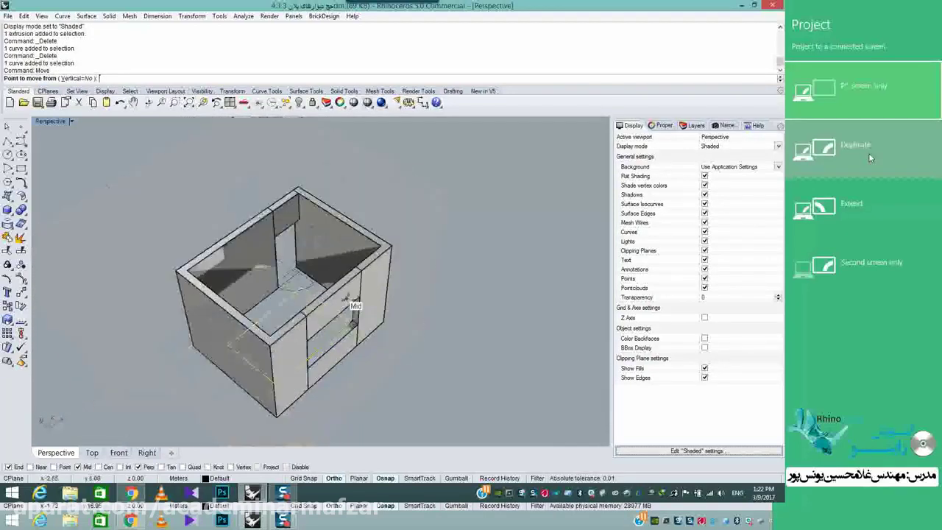
right_drag(309, 289, 330, 314)
click(323, 284)
scroll(322, 284, down, 3)
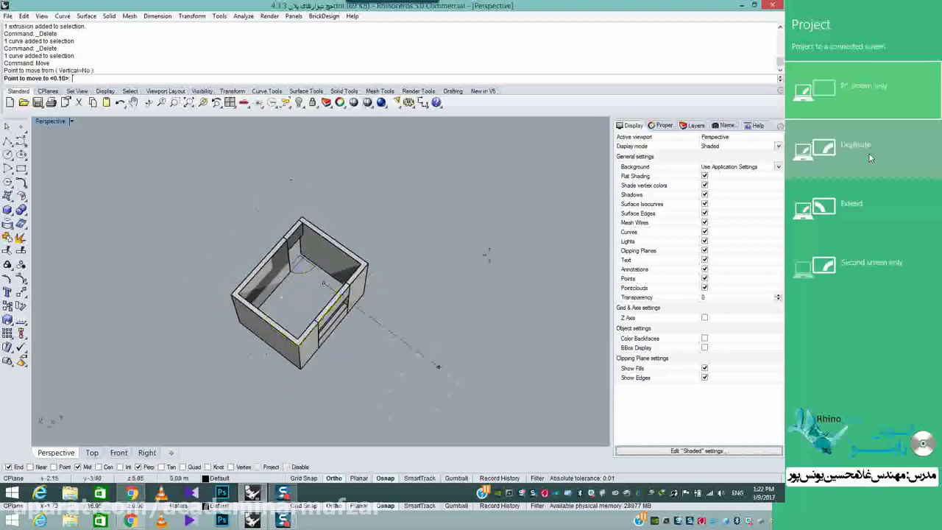
scroll(469, 293, down, 7)
scroll(434, 287, up, 9)
right_drag(427, 286, 408, 256)
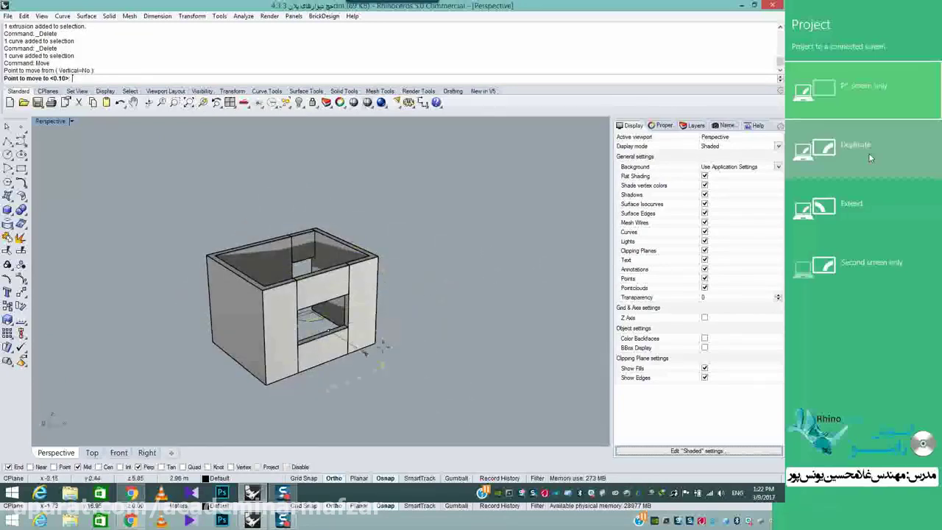
click(440, 324)
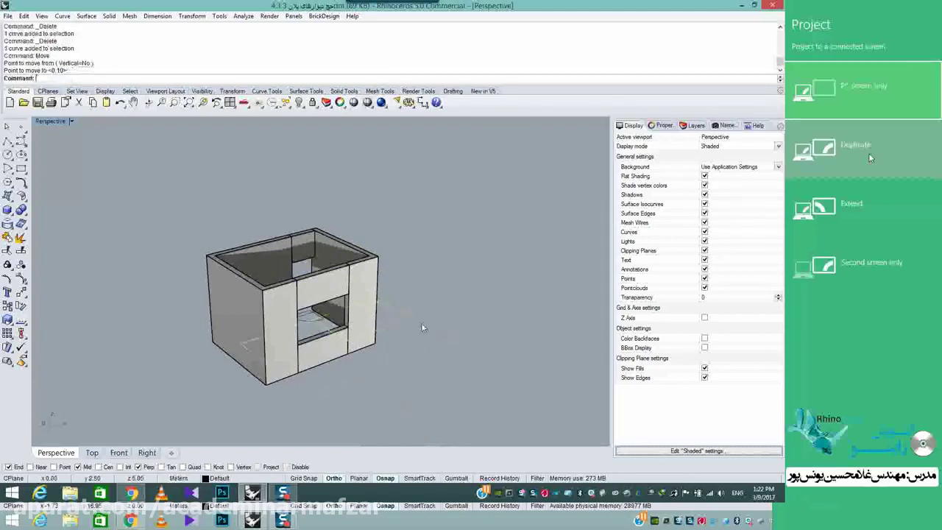
Move the selected floor rectangle vertically to an endpoint at the top of the wall, and undo the move.
right_drag(391, 271, 406, 290)
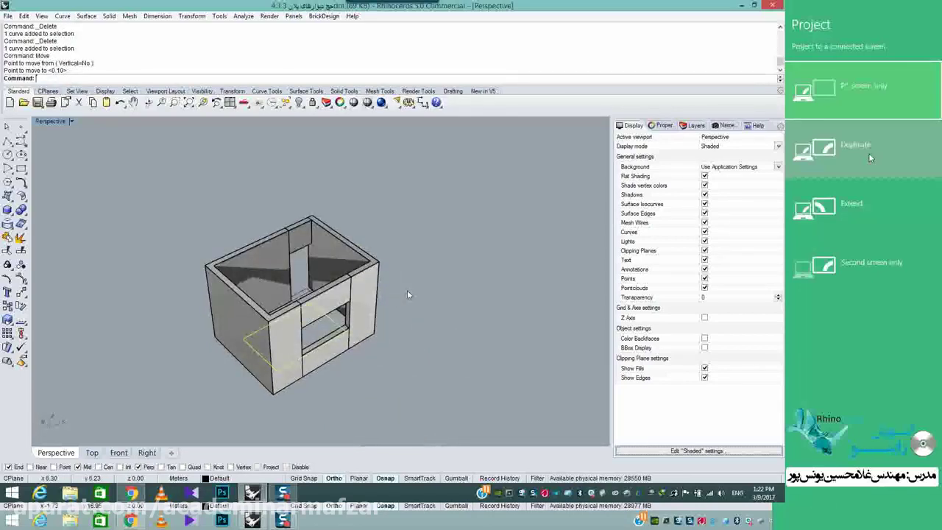
text(Move)
key(Return)
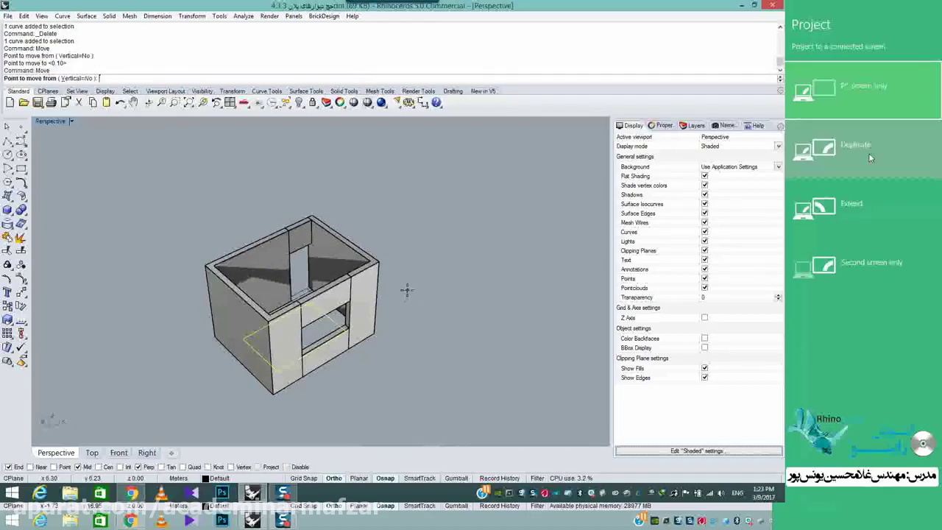
click(77, 78)
right_drag(331, 289, 310, 209)
click(303, 286)
scroll(303, 286, down, 4)
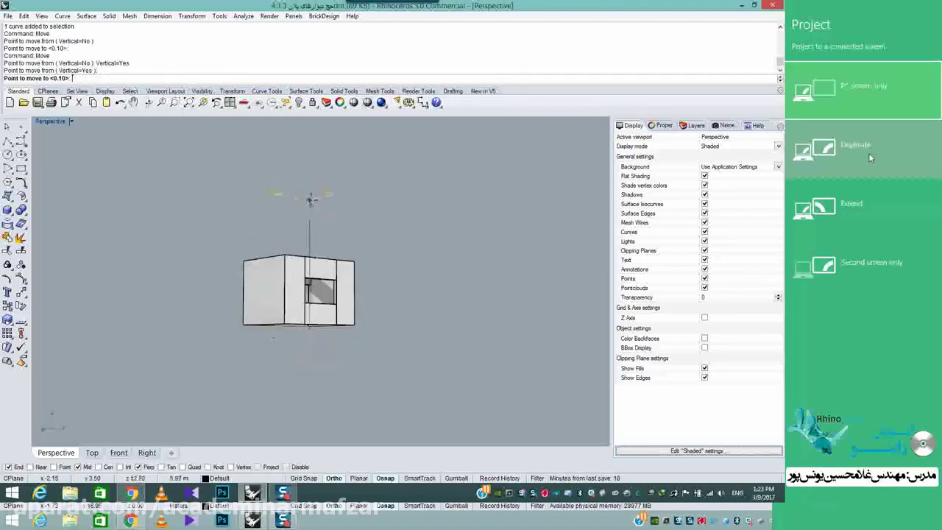
scroll(330, 277, up, 5)
right_drag(331, 278, 361, 339)
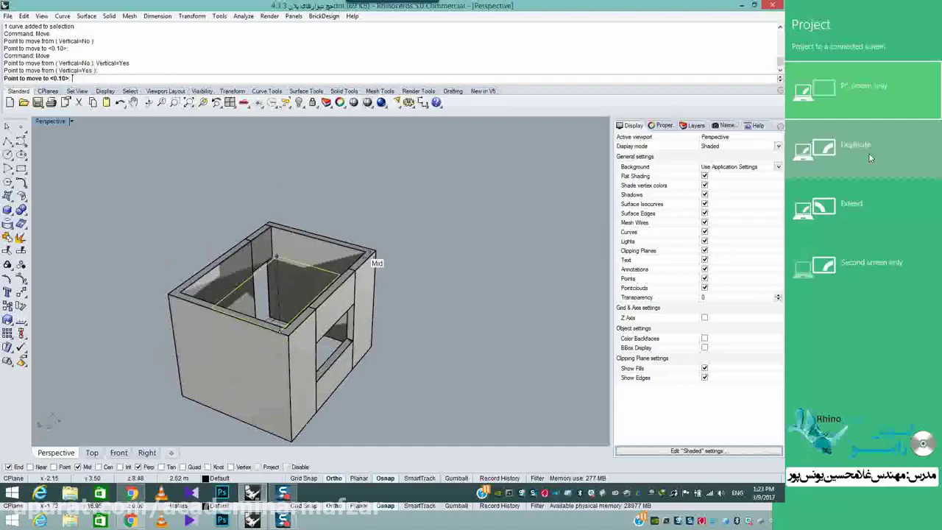
scroll(371, 257, up, 5)
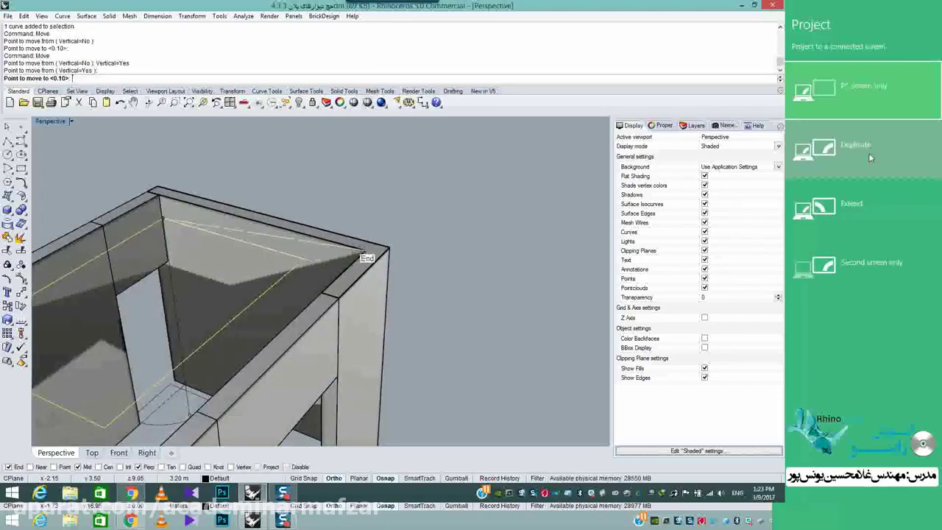
click(362, 253)
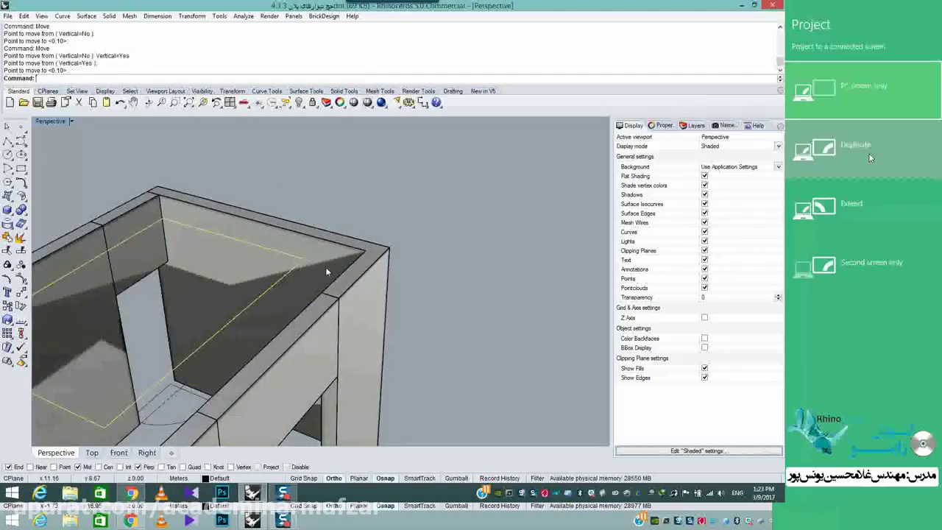
key(ctrl+z)
Move the selected floor rectangle vertically upward by 3.2 m with the Vertical option enabled.
right_click(326, 271)
right_drag(185, 156, 229, 365)
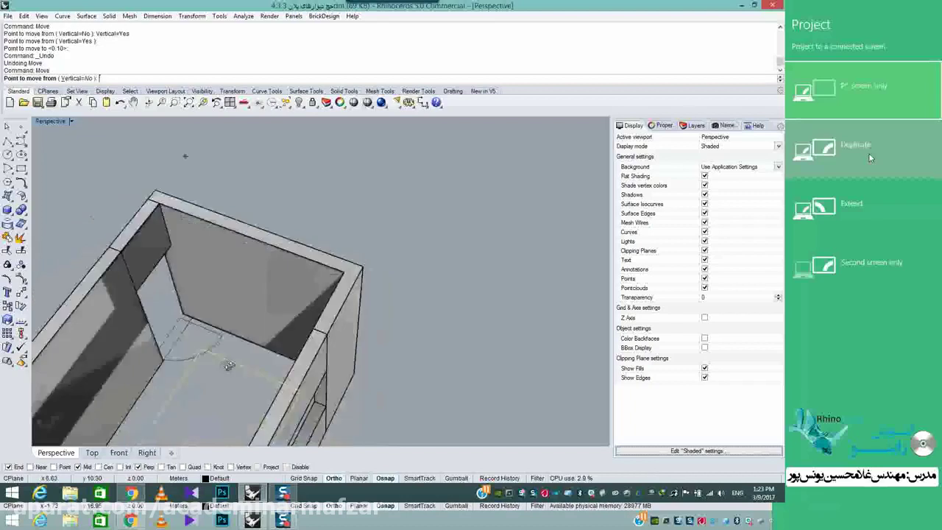
click(79, 78)
click(203, 317)
right_drag(309, 351, 263, 254)
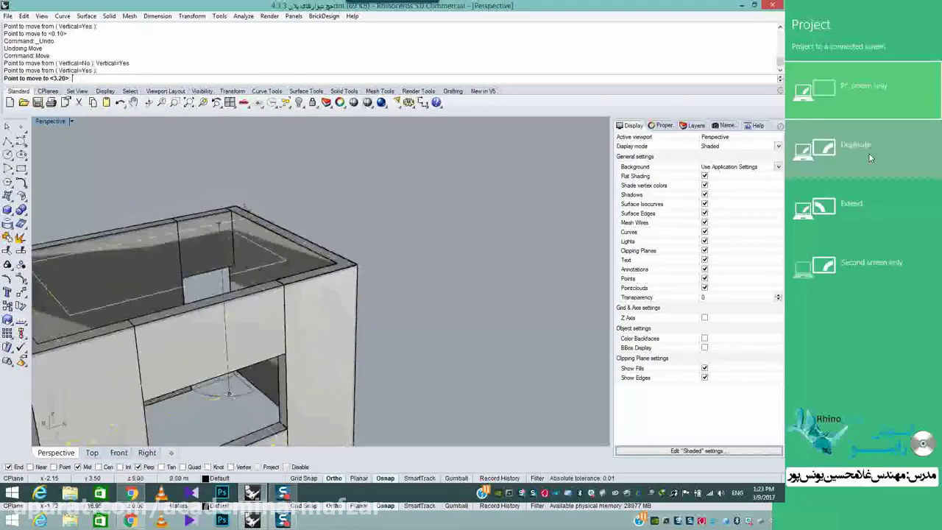
key(Return)
right_drag(218, 208, 333, 250)
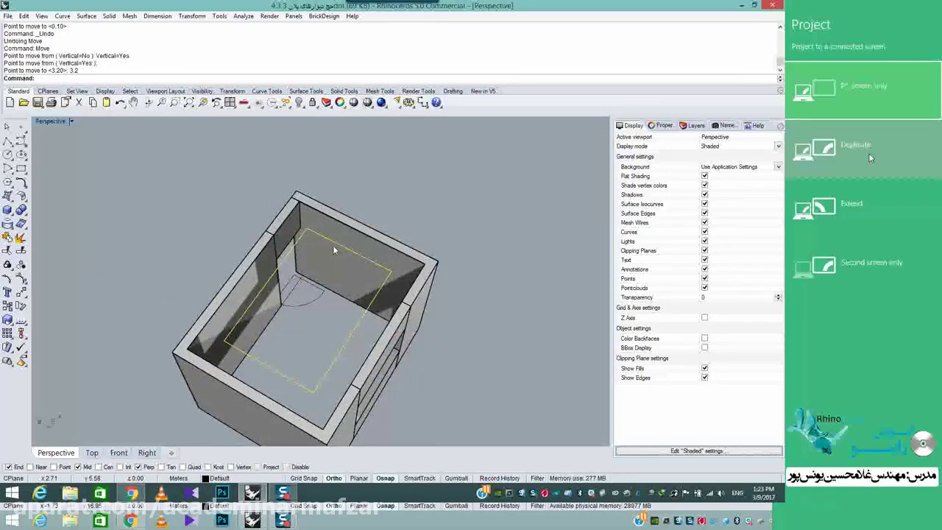
Undo the last vertical move of the floor rectangle and turn on the Gumball.
key(ctrl+z)
right_drag(333, 245, 387, 296)
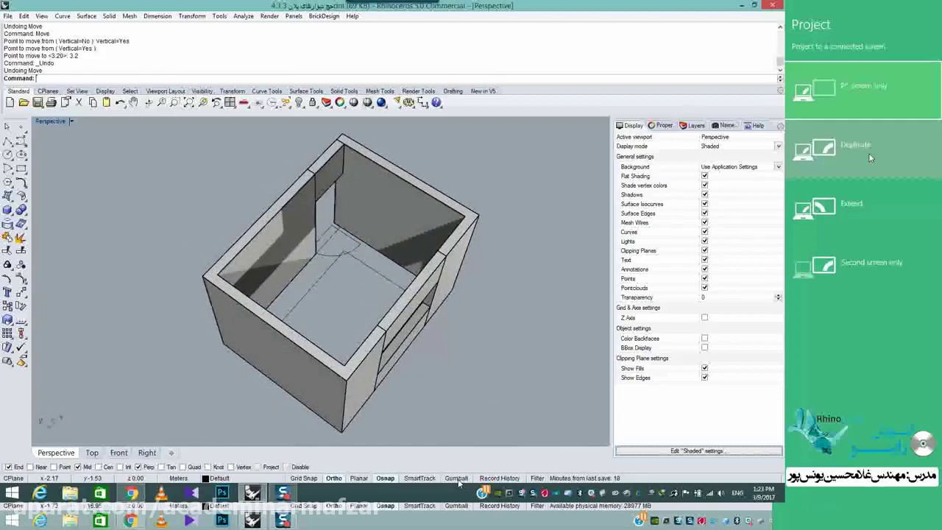
right_drag(362, 414, 410, 297)
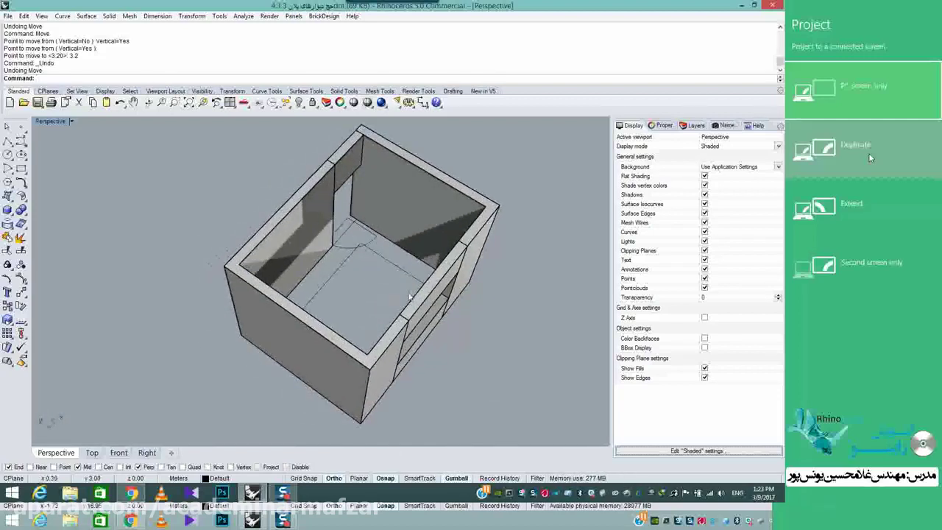
Select a wall extrusion and examine the gumball's arrows, arcs and scale handles up close.
click(406, 198)
right_drag(407, 199, 351, 246)
scroll(317, 237, up, 5)
scroll(350, 246, up, 3)
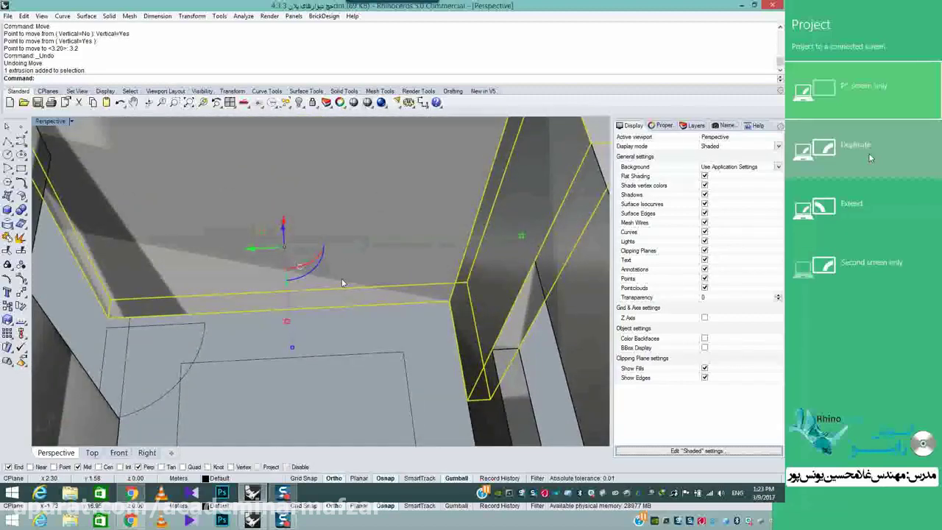
mouse_move(383, 293)
right_down()
mouse_move(316, 284)
mouse_move(402, 298)
mouse_move(347, 328)
mouse_move(348, 292)
right_up()
Select the inner rectangle on the floor and raise it vertically to the wall top with a numeric gumball move.
click(349, 325)
click(353, 318)
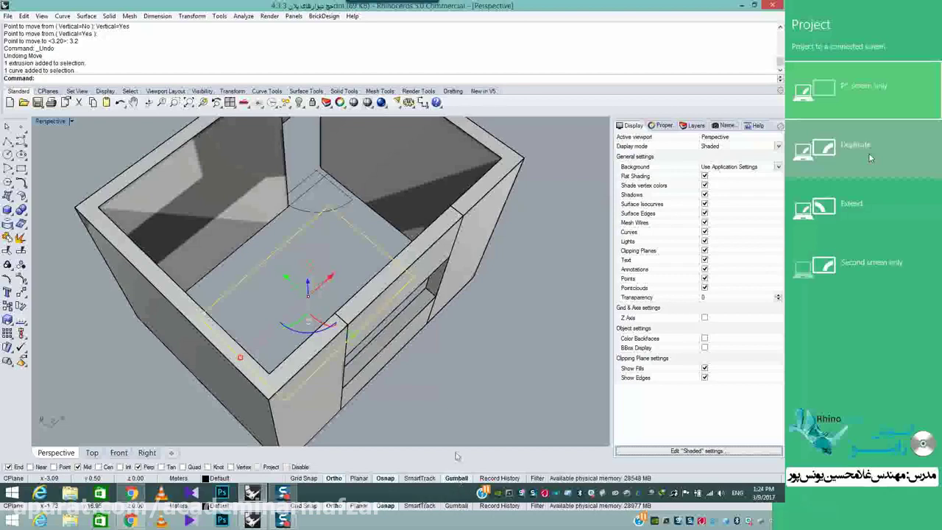
right_drag(405, 328, 354, 328)
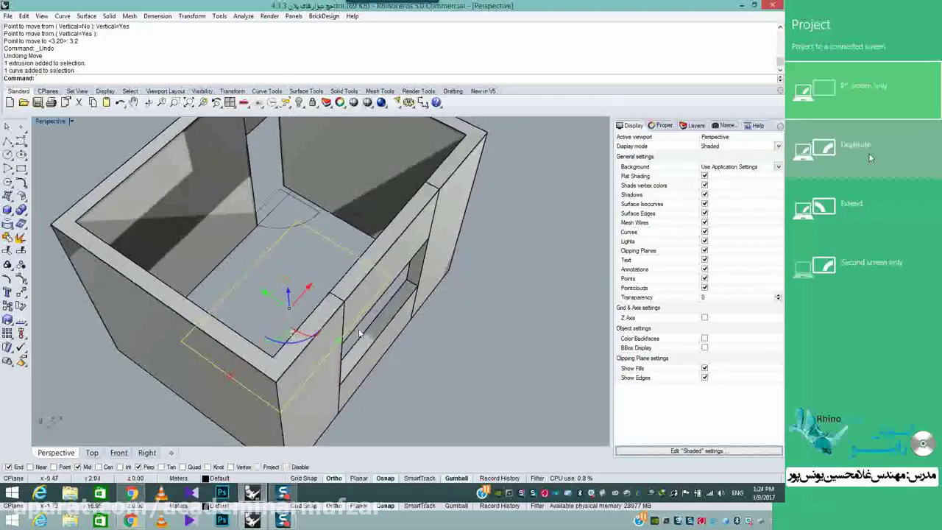
click(289, 294)
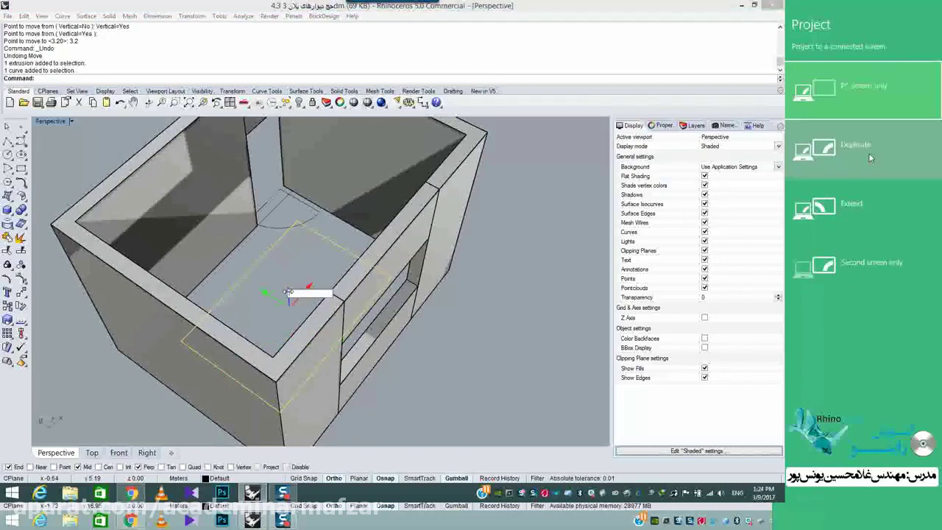
key(Return)
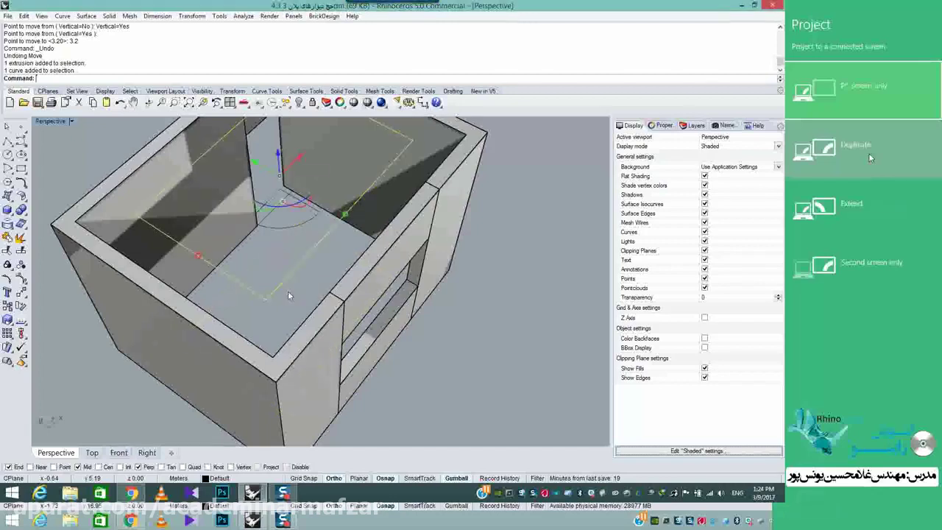
right_drag(276, 293, 423, 254)
shift+right_drag(423, 253, 347, 276)
scroll(371, 292, down, 6)
click(371, 292)
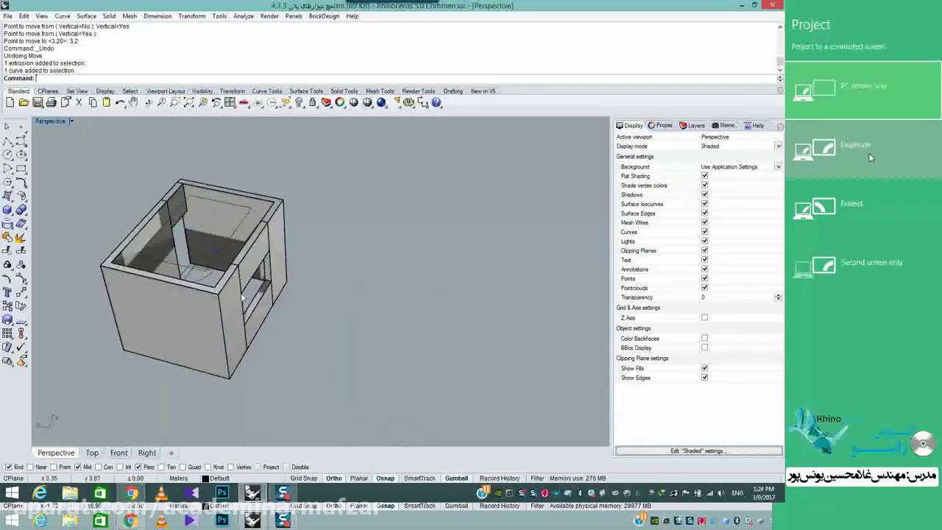
click(26, 146)
click(49, 151)
click(300, 354)
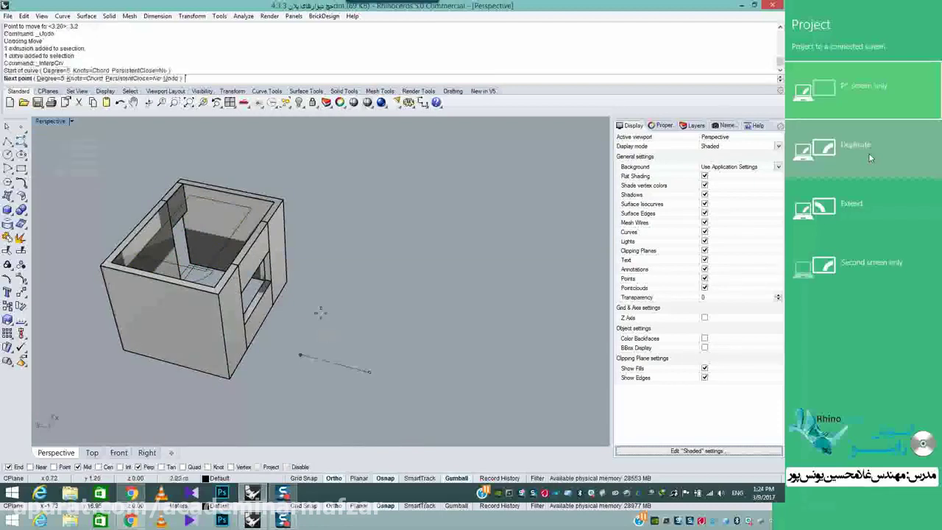
click(369, 372)
click(389, 378)
key(Escape)
Draw an S-shaped interpolated curve in the empty space beside the room with Ortho turned off.
right_click(401, 339)
click(401, 343)
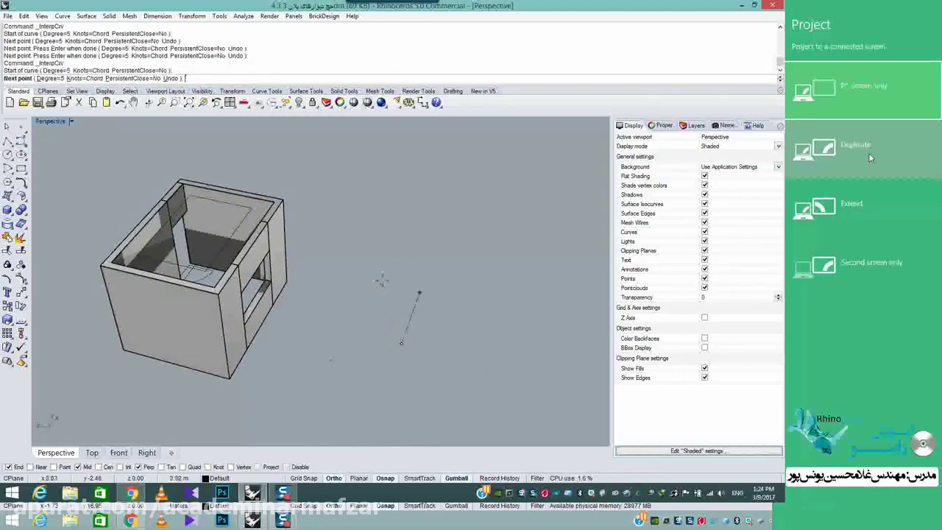
key(F8)
click(371, 255)
click(467, 265)
click(476, 210)
right_click(476, 210)
Extrude the S-shaped curve upward into a surface with the gumball, and undo the extrusion.
click(456, 267)
shift+right_drag(456, 276, 344, 278)
drag(370, 316, 357, 170)
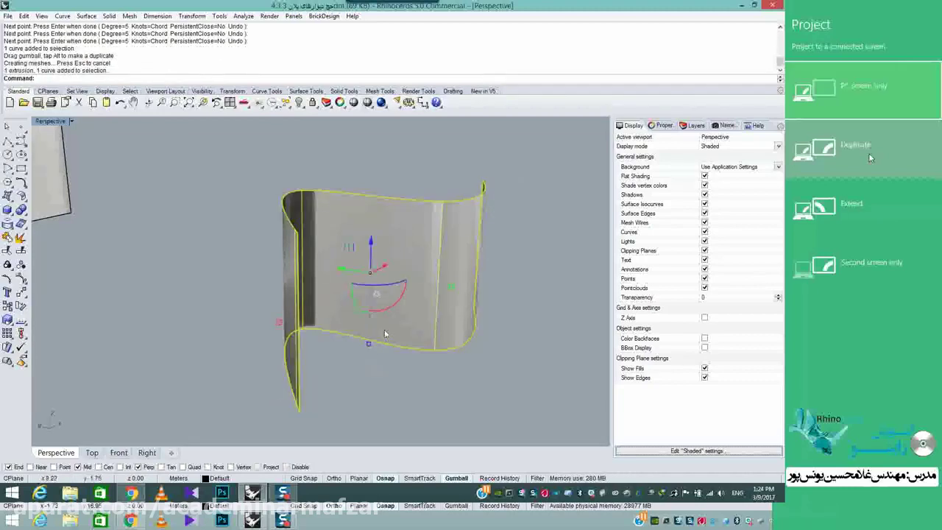
key(ctrl+z)
Copy the S-shaped curve vertically upward with the gumball and delete both curves.
alt+drag(370, 316, 370, 257)
drag(454, 280, 400, 415)
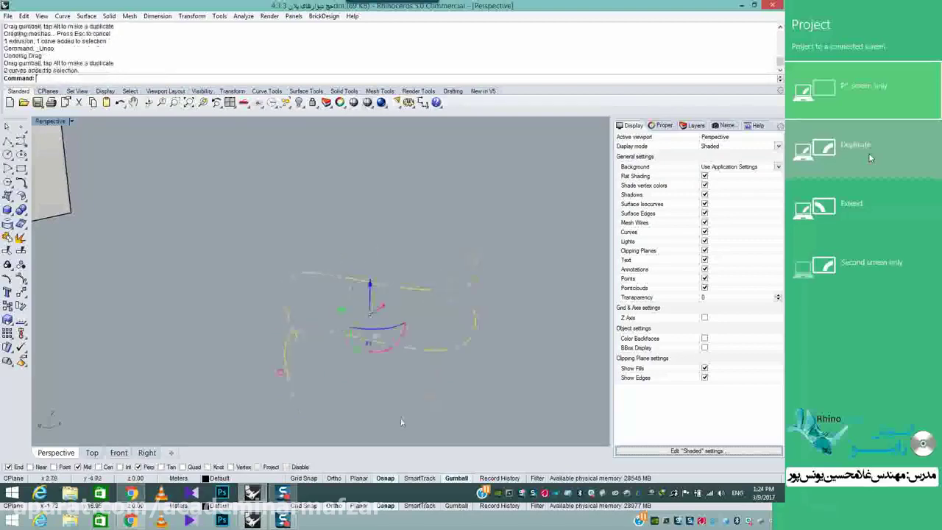
key(Delete)
Select the outer rectangle and the inner rectangle at the wall top and extrude them together as a solid by -0.3 m.
scroll(345, 353, down, 6)
shift+right_drag(160, 213, 349, 341)
scroll(310, 337, up, 6)
scroll(349, 341, up, 2)
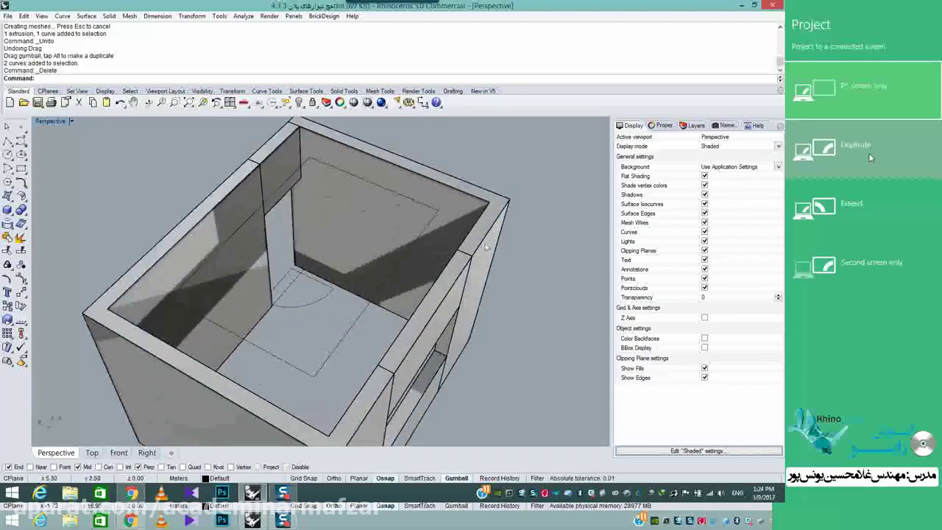
click(515, 236)
click(535, 251)
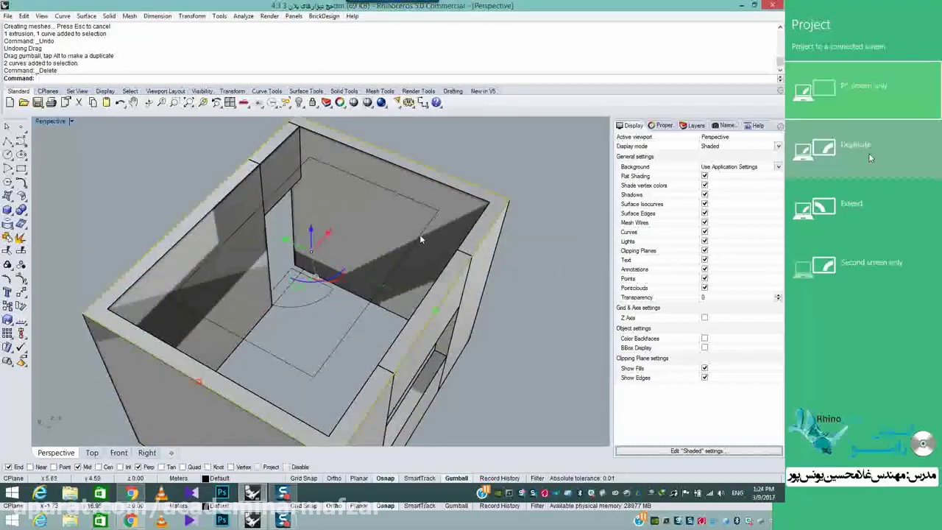
right_drag(451, 248, 515, 163)
middle_click(520, 158)
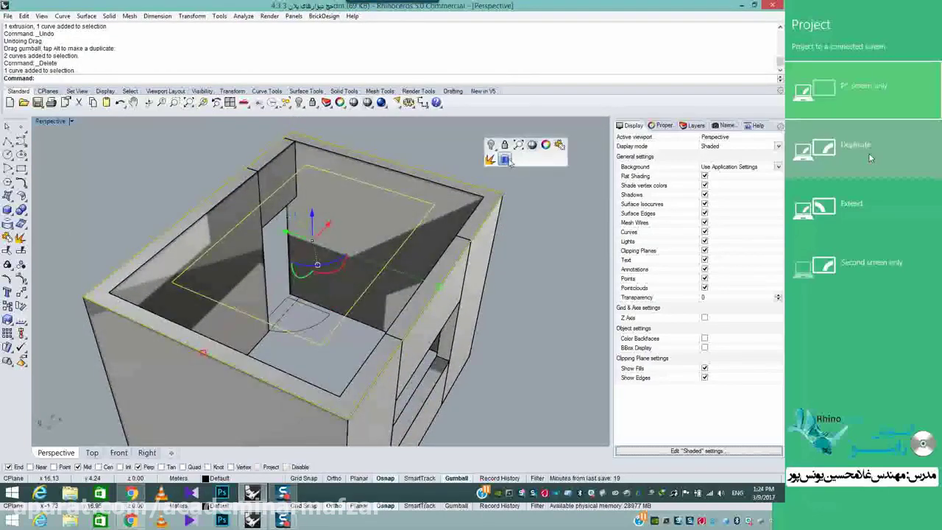
click(504, 160)
text(-3)
key(Return)
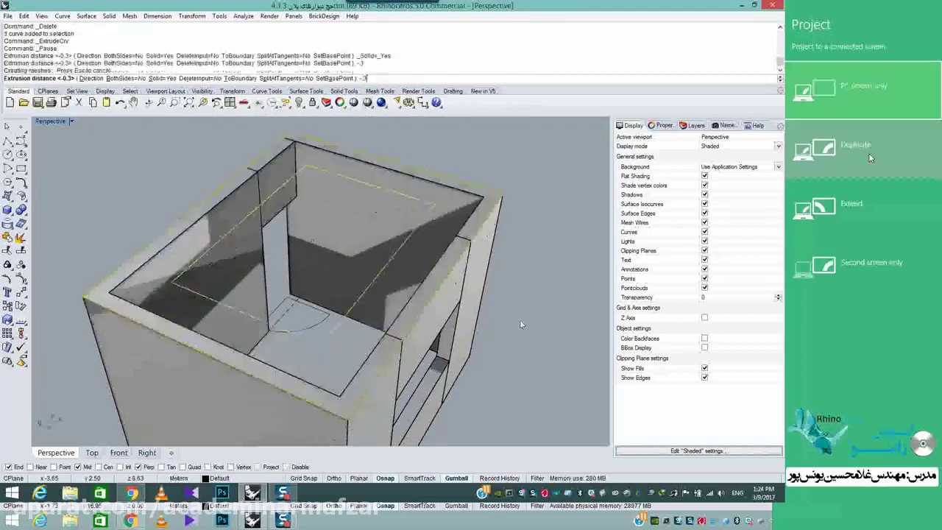
Select the outer rectangle curve on top of the walls and extrude it 0.3 m upward as a solid roof slab.
right_drag(520, 322, 472, 251)
click(498, 231)
scroll(498, 231, down, 3)
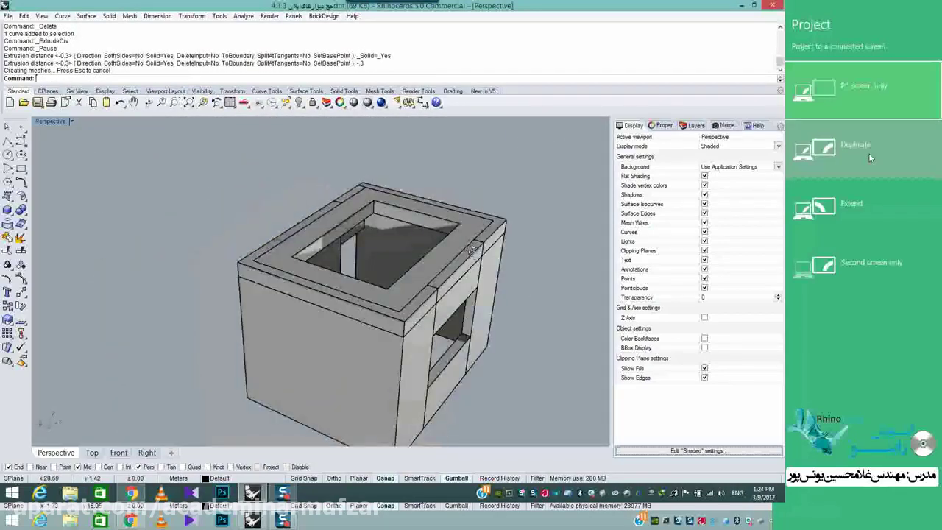
click(468, 277)
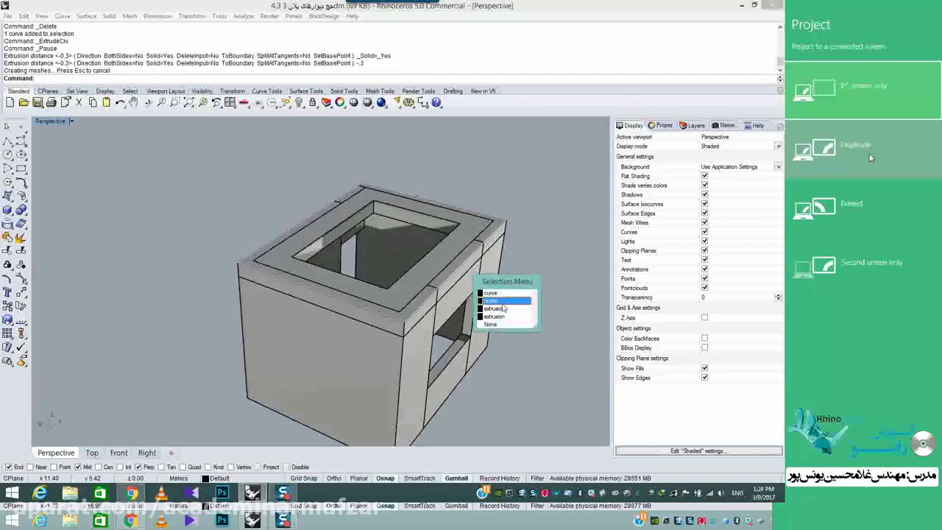
click(503, 307)
right_drag(504, 307, 515, 243)
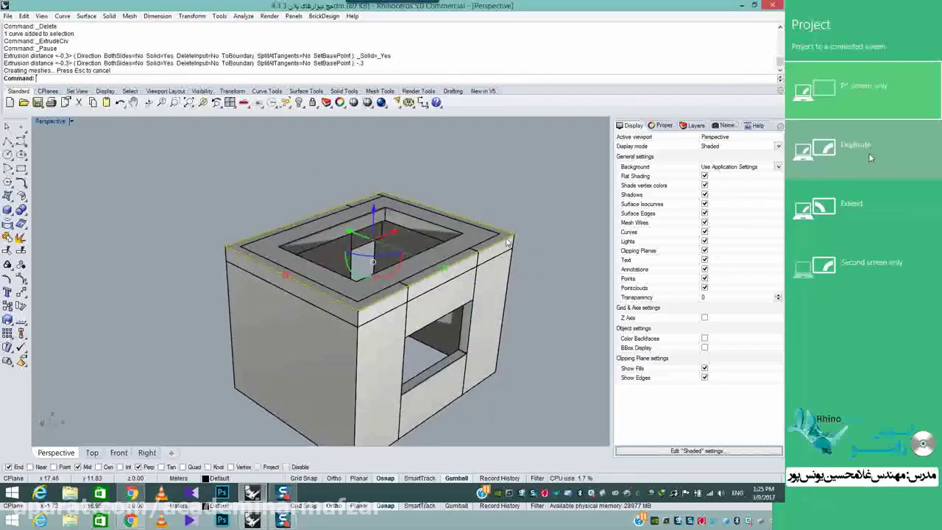
middle_click(506, 241)
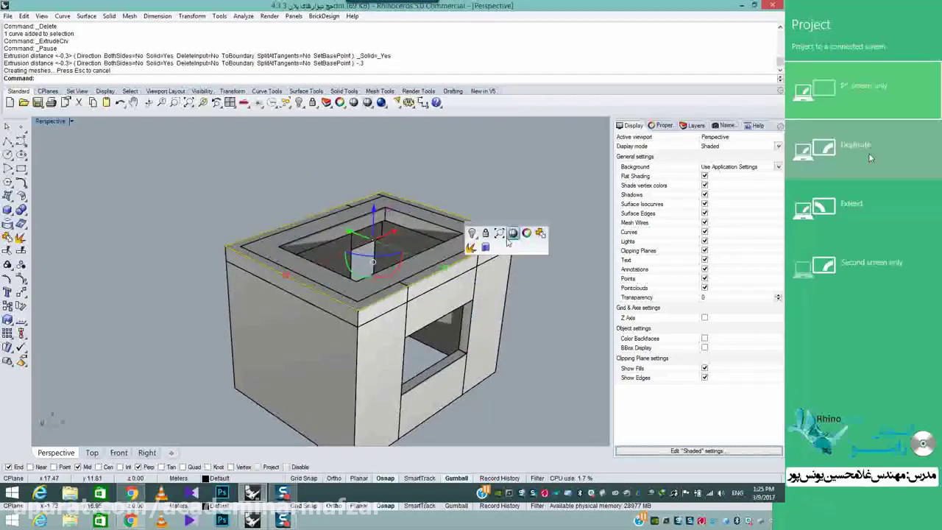
click(485, 247)
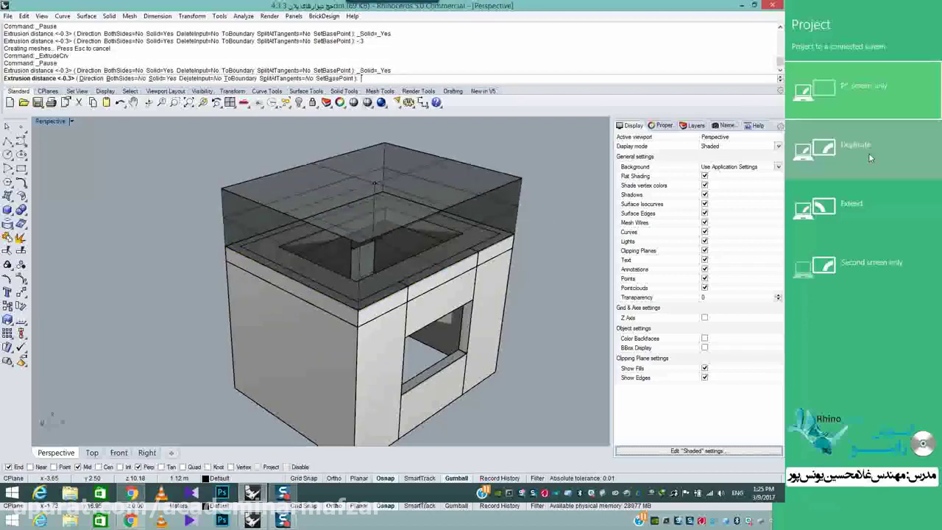
key(Return)
right_click(478, 207)
key(Escape)
Examine the ceiling ring and roof slab from inside the room and from outside.
right_drag(508, 239, 225, 244)
scroll(397, 274, up, 5)
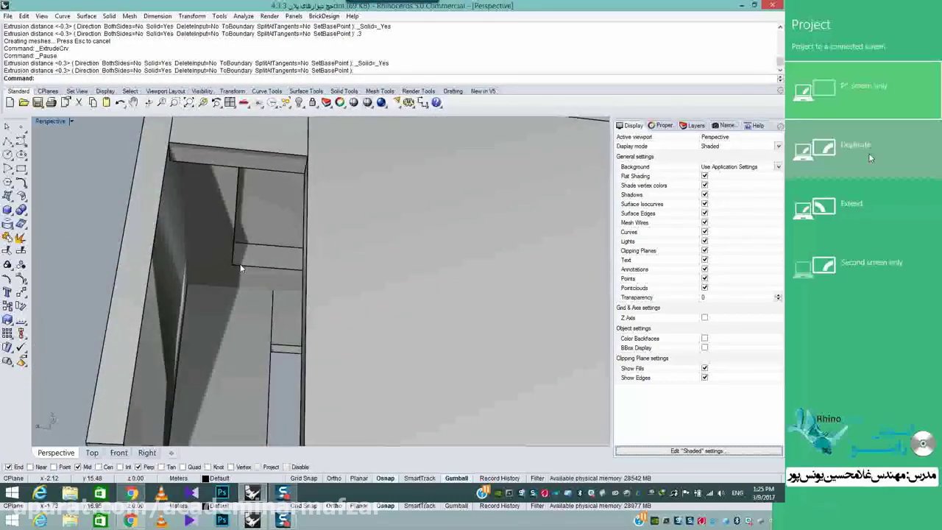
scroll(242, 257, up, 4)
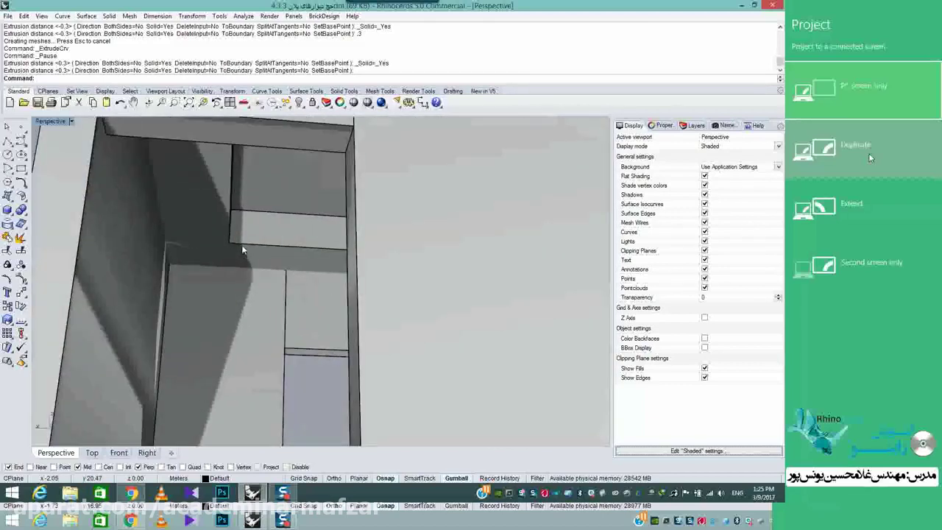
scroll(246, 241, down, 10)
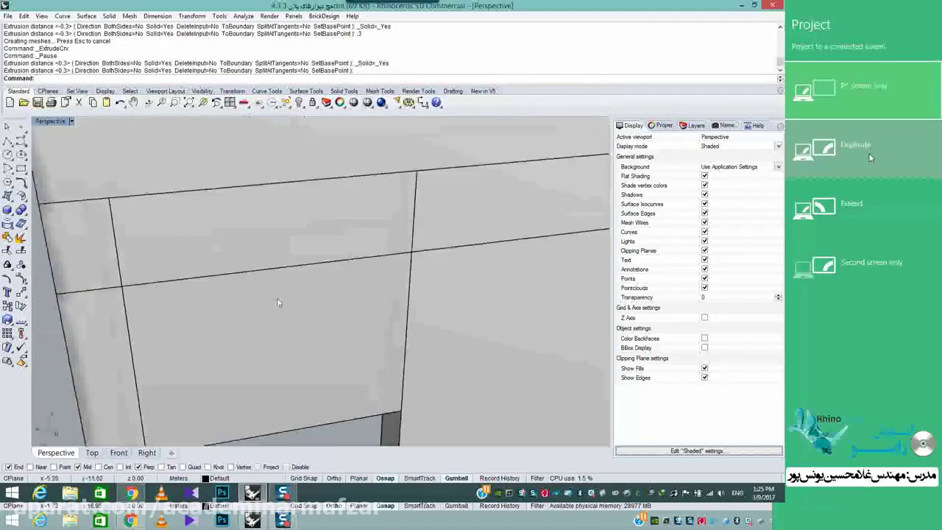
right_drag(281, 261, 346, 227)
scroll(344, 278, down, 4)
scroll(330, 273, up, 4)
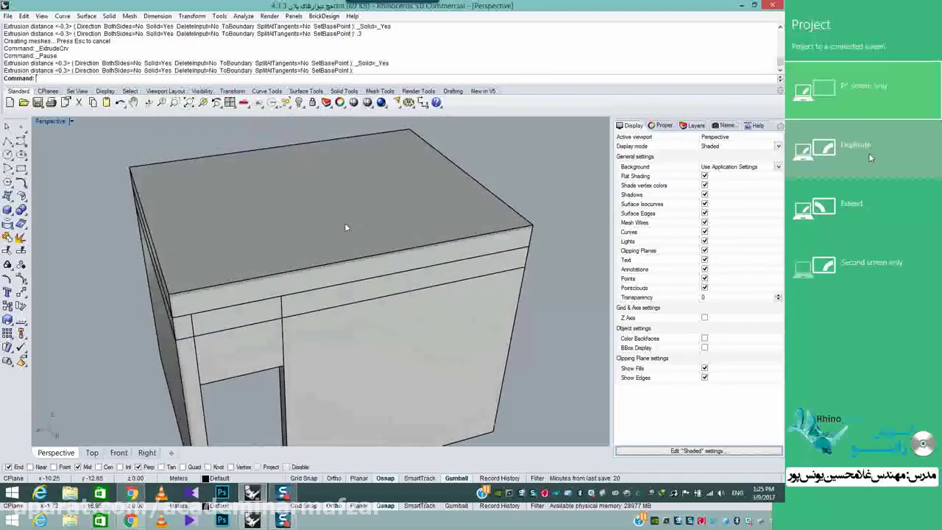
right_drag(334, 285, 337, 247)
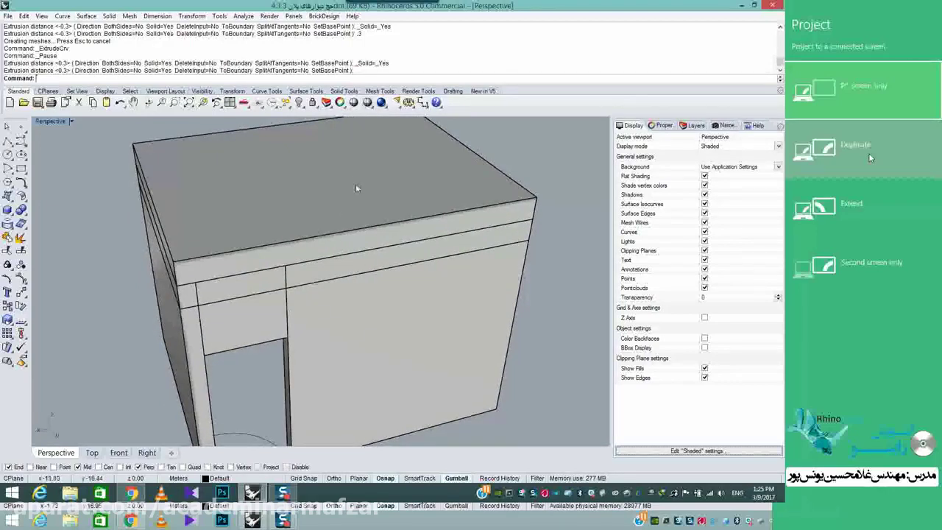
scroll(356, 188, down, 5)
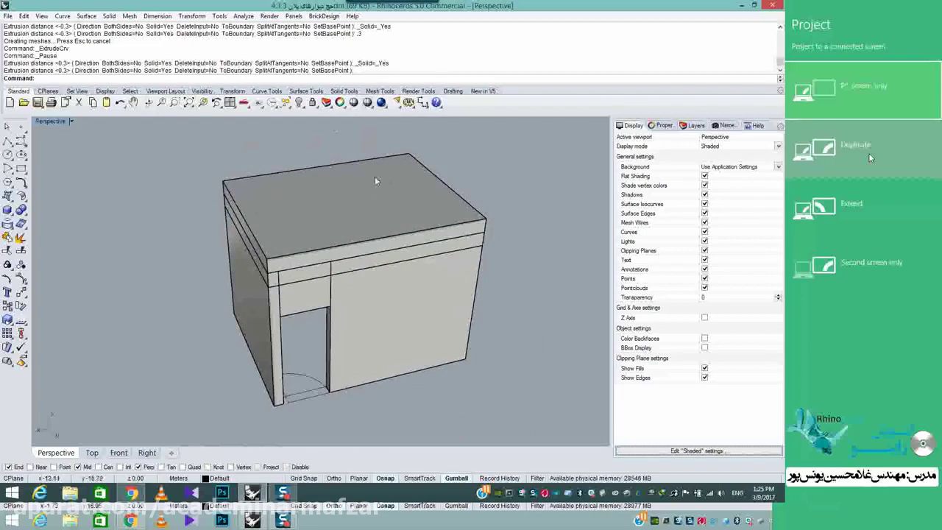
Hide the roof slab to view the ceiling ring below, and show the hidden slab again.
click(374, 180)
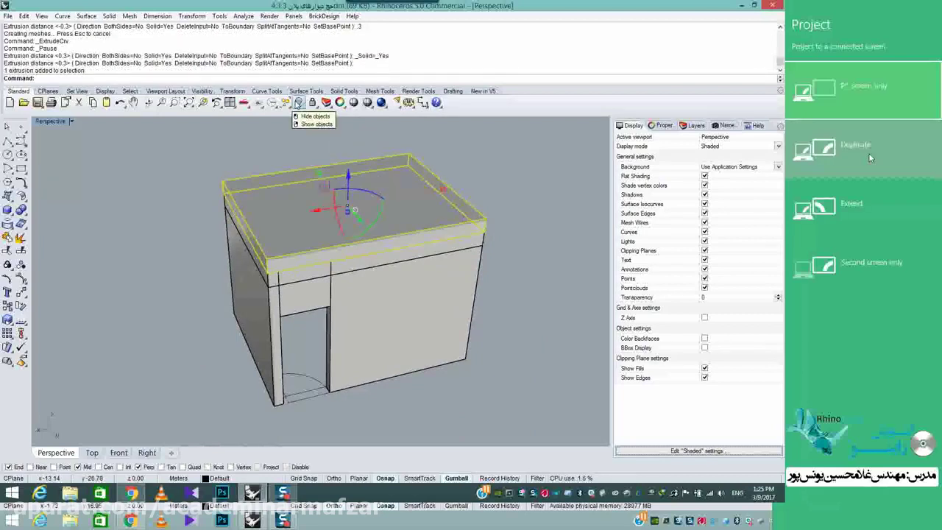
click(298, 102)
right_drag(353, 173, 384, 217)
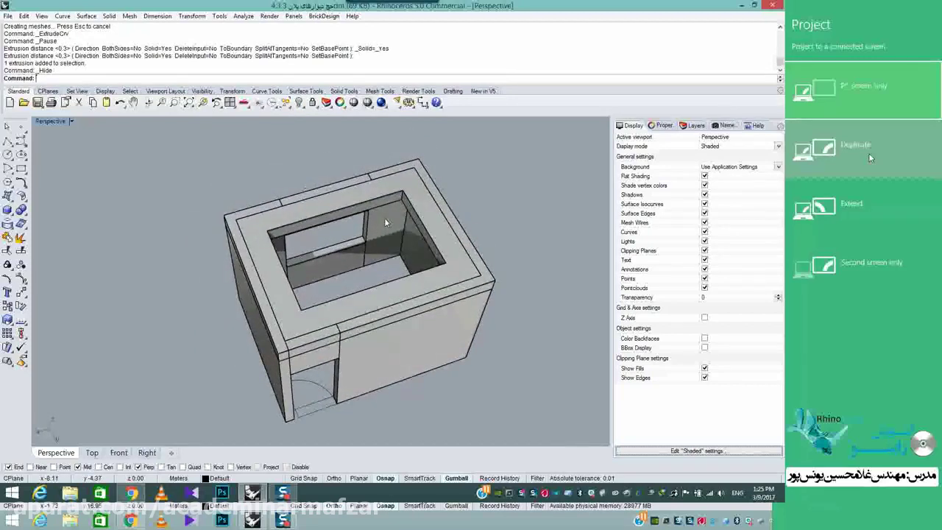
right_click(298, 103)
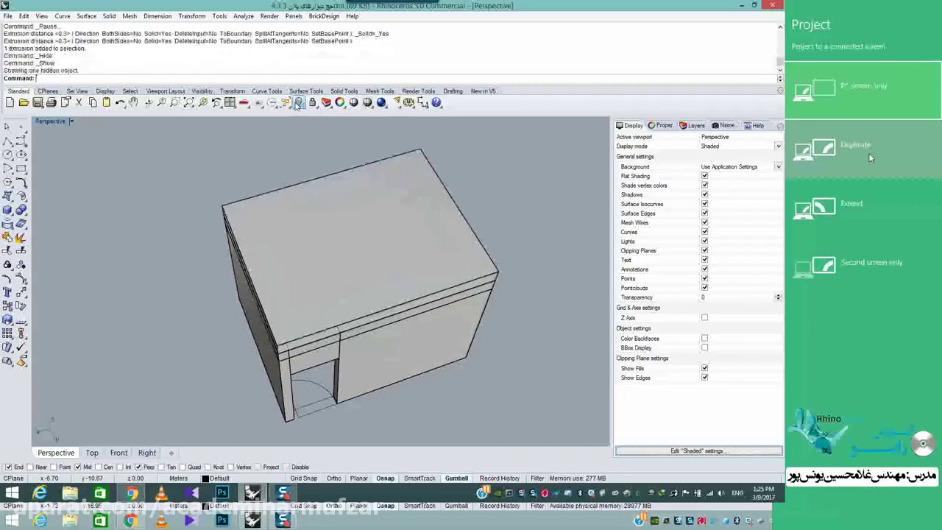
Select the roof slab on top of the room and hide it.
right_drag(344, 218, 347, 196)
click(346, 196)
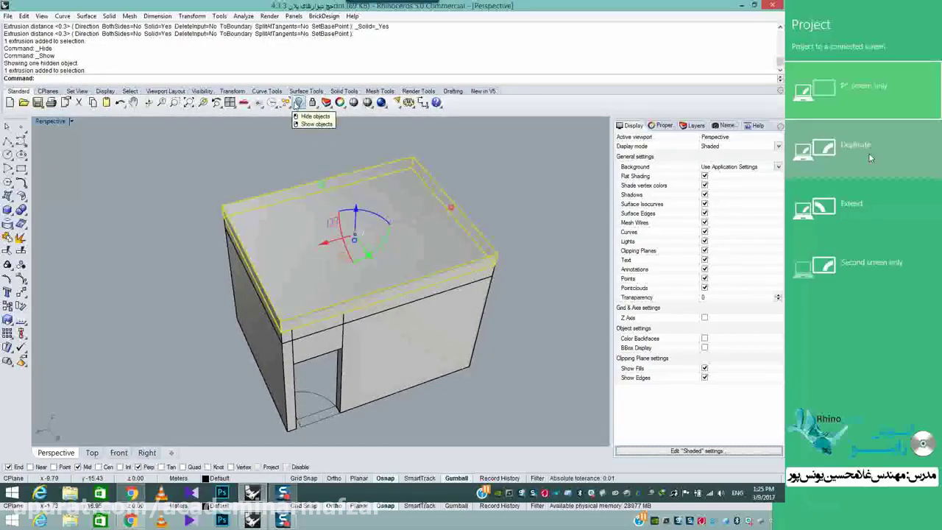
click(296, 104)
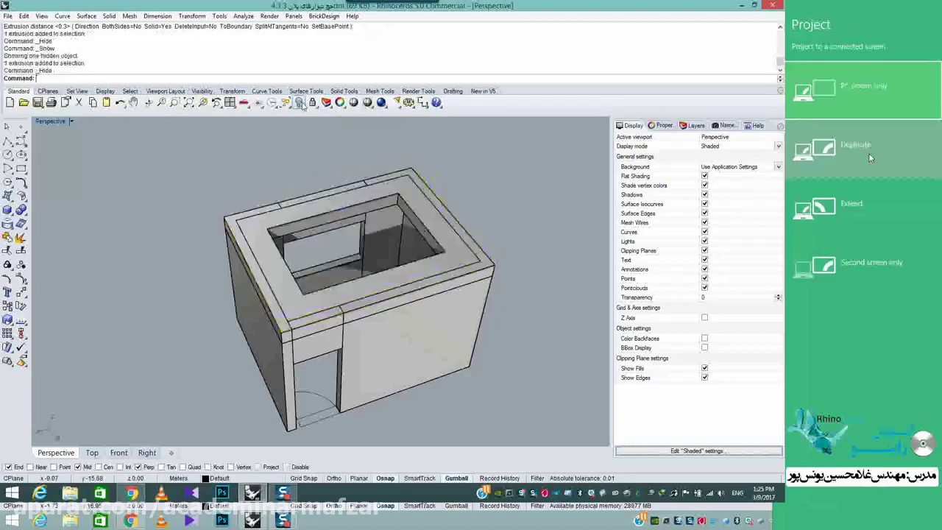
Start a corner-to-corner rectangle with its first corner at a lower inner corner of the ceiling ring's opening.
right_drag(439, 181, 470, 178)
scroll(449, 213, up, 5)
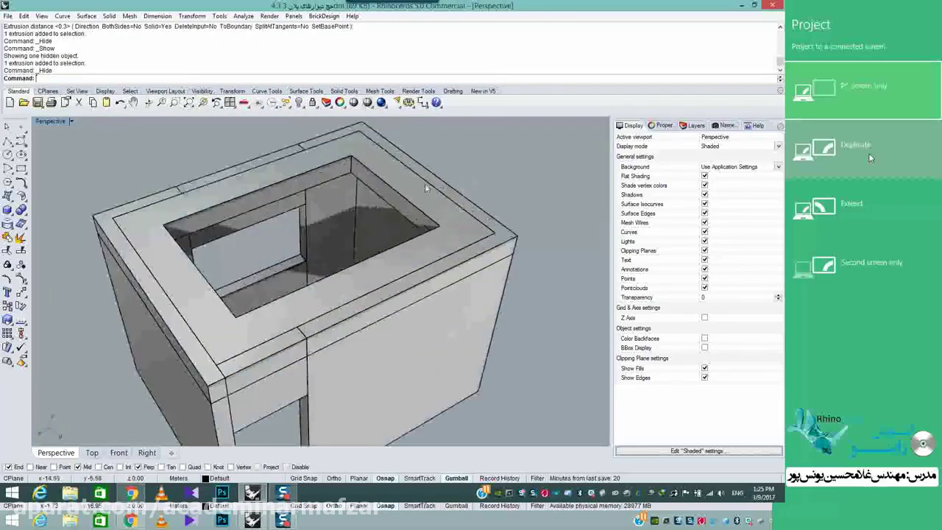
right_drag(408, 225, 359, 204)
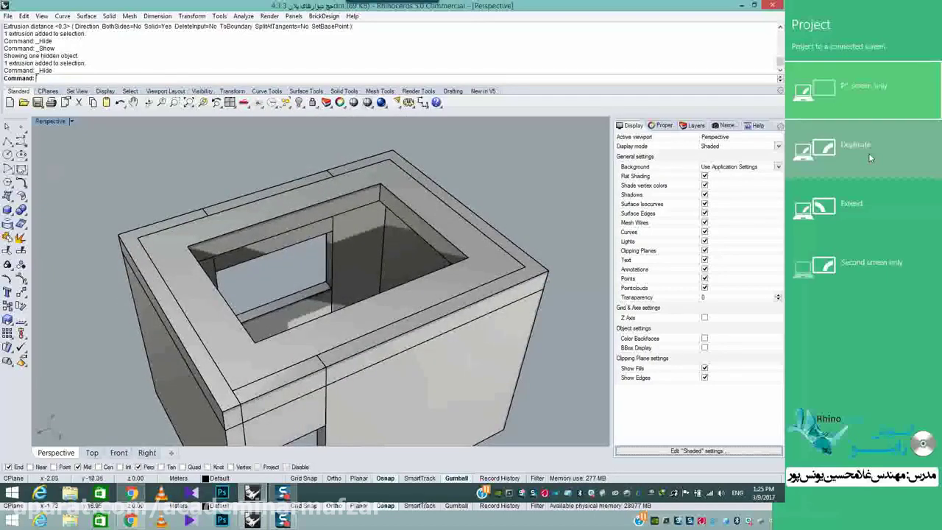
click(21, 170)
right_drag(314, 248, 360, 273)
click(327, 176)
Examine the unfinished rectangle around the ceiling opening in the perspective, top and front views to locate its opposite corner.
right_drag(335, 186, 448, 156)
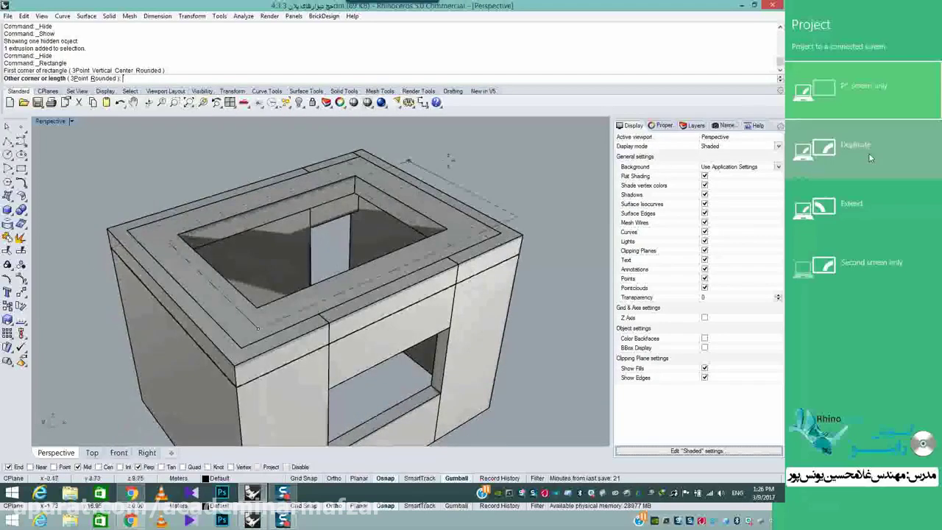
right_drag(323, 199, 228, 198)
shift+right_drag(344, 175, 460, 185)
right_drag(403, 195, 229, 185)
shift+right_drag(336, 228, 372, 210)
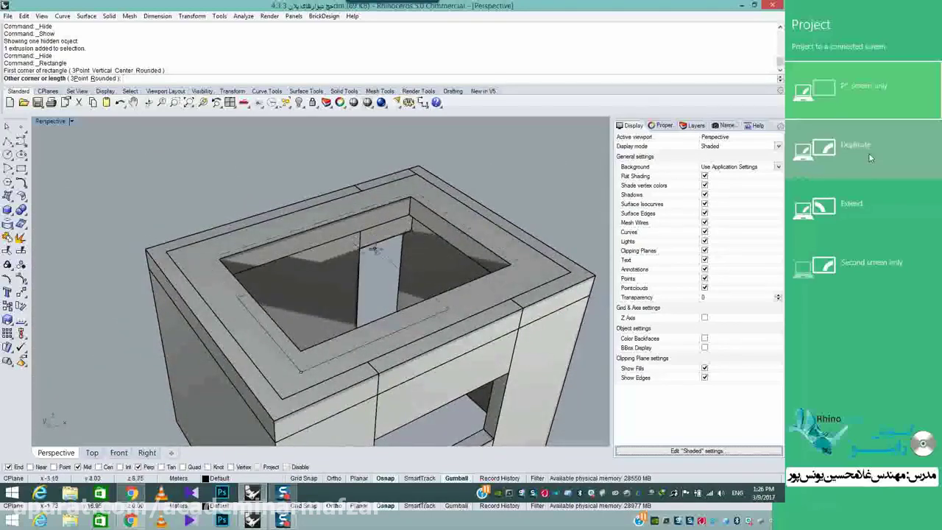
scroll(374, 246, down, 4)
right_drag(372, 246, 424, 224)
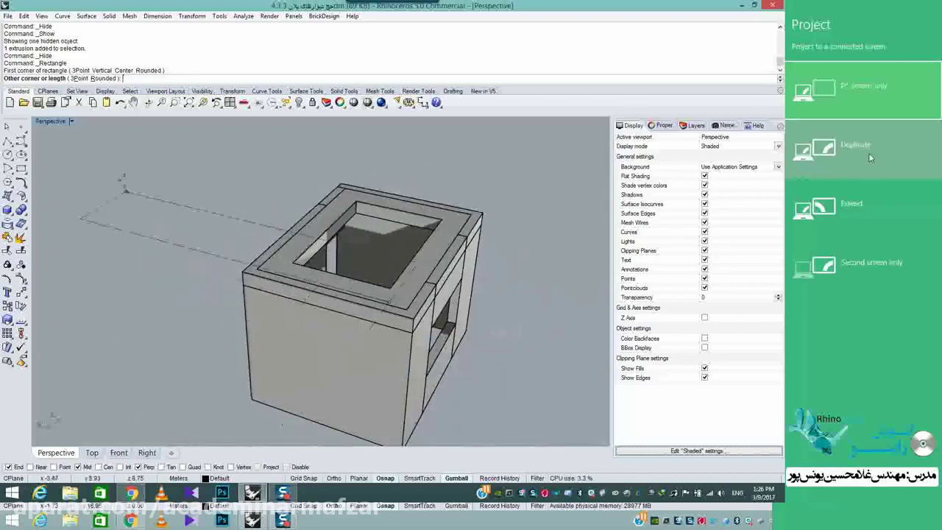
double_click(55, 122)
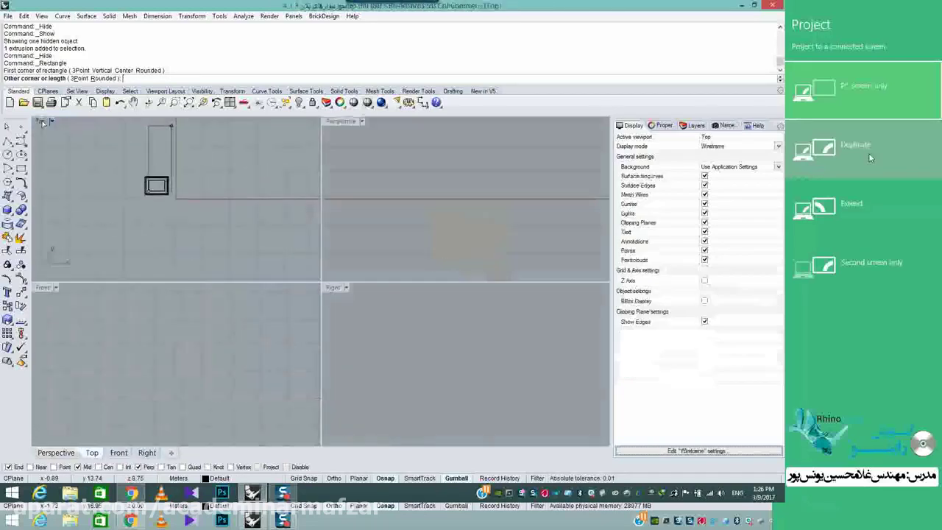
double_click(43, 121)
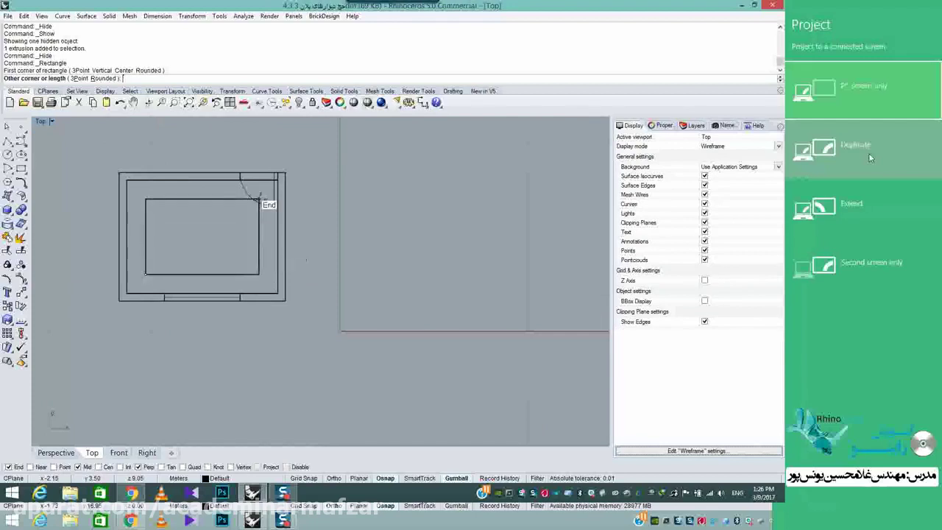
double_click(42, 122)
double_click(43, 287)
scroll(370, 257, up, 3)
double_click(43, 122)
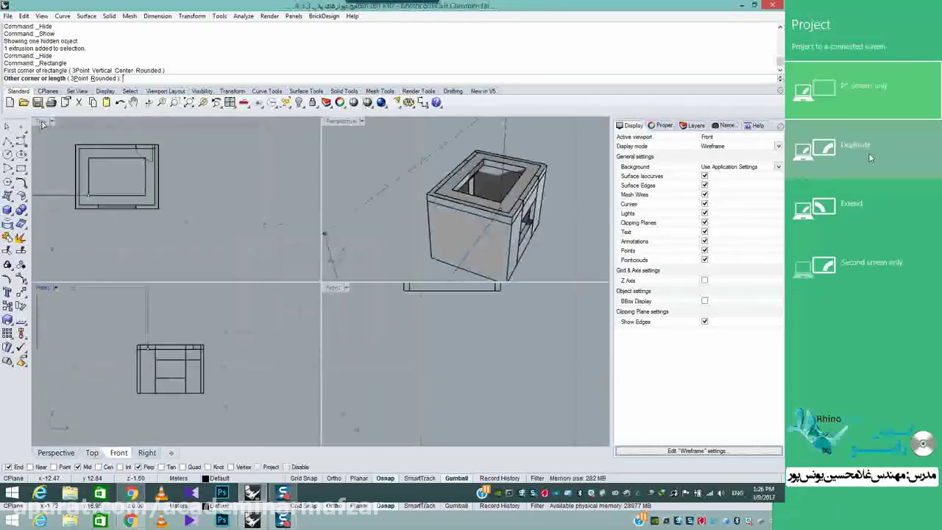
scroll(250, 269, down, 2)
scroll(204, 386, down, 2)
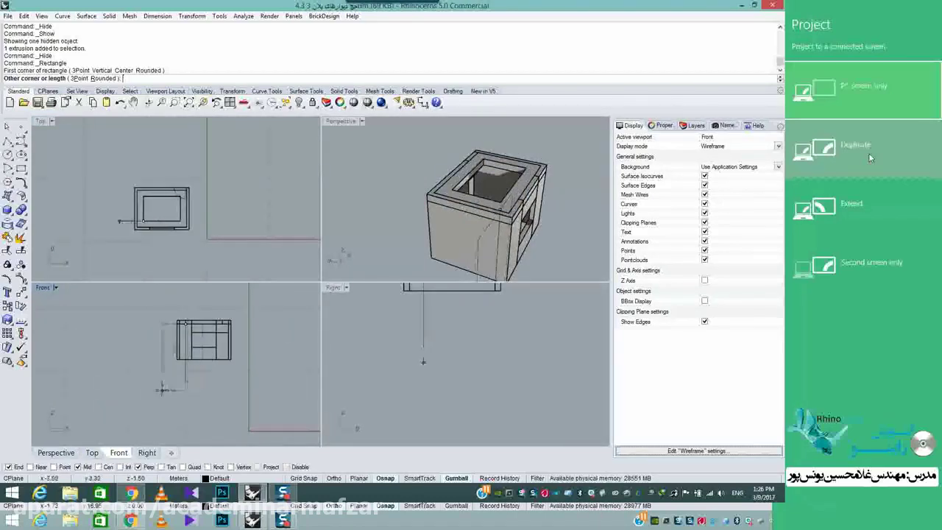
scroll(169, 384, down, 1)
right_drag(441, 254, 458, 204)
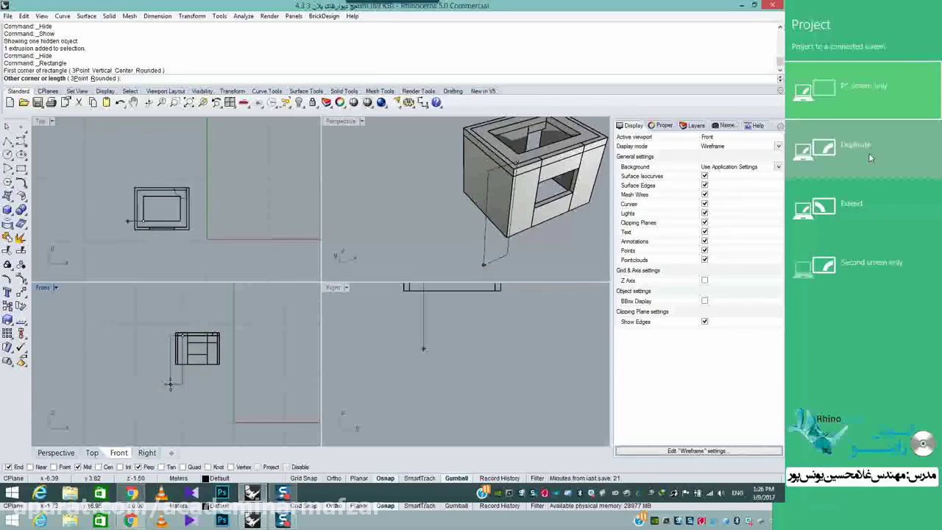
Finish the rectangle in the perspective view at the diagonally opposite lower inner corner of the ceiling ring's opening.
double_click(341, 122)
scroll(220, 212, up, 5)
shift+right_drag(214, 232, 322, 275)
click(241, 247)
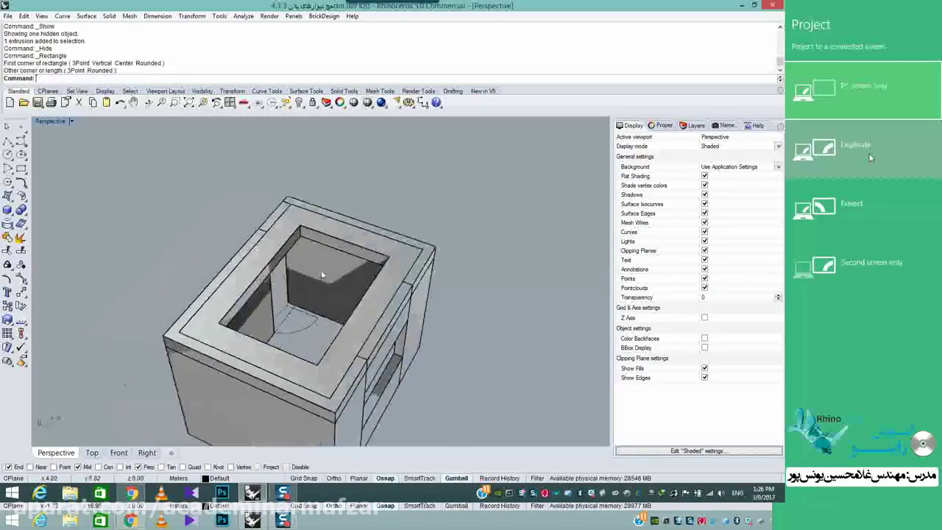
Offset the rectangle at the ceiling opening's lower edge inward by 0.3 m.
scroll(322, 274, up, 3)
click(366, 251)
click(396, 275)
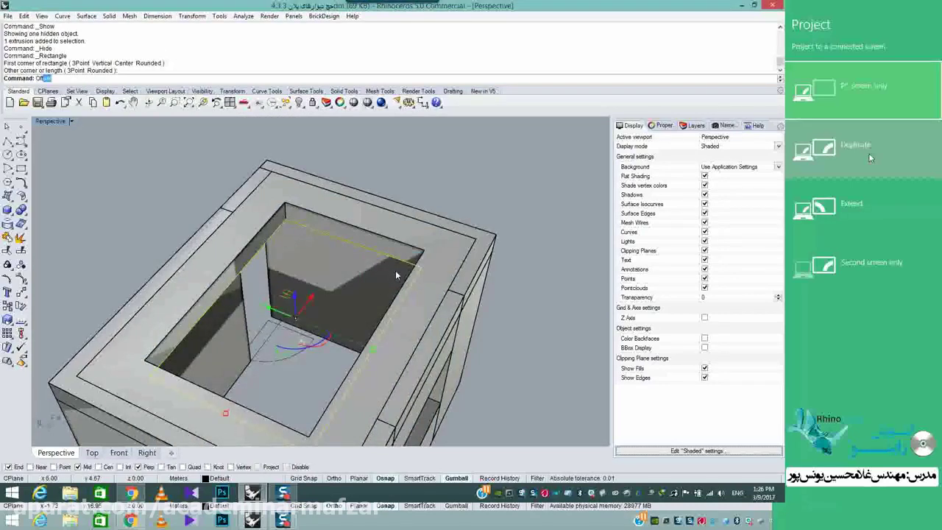
key(Return)
key(Return)
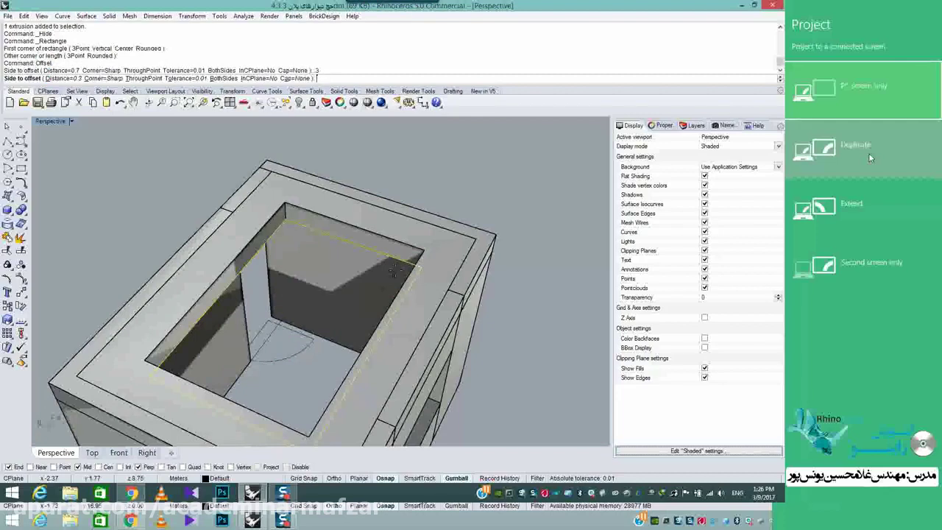
click(359, 269)
Select both the opening rectangle and its inward offset and extrude them together as a solid ring 0.1 m high.
right_drag(309, 274, 354, 290)
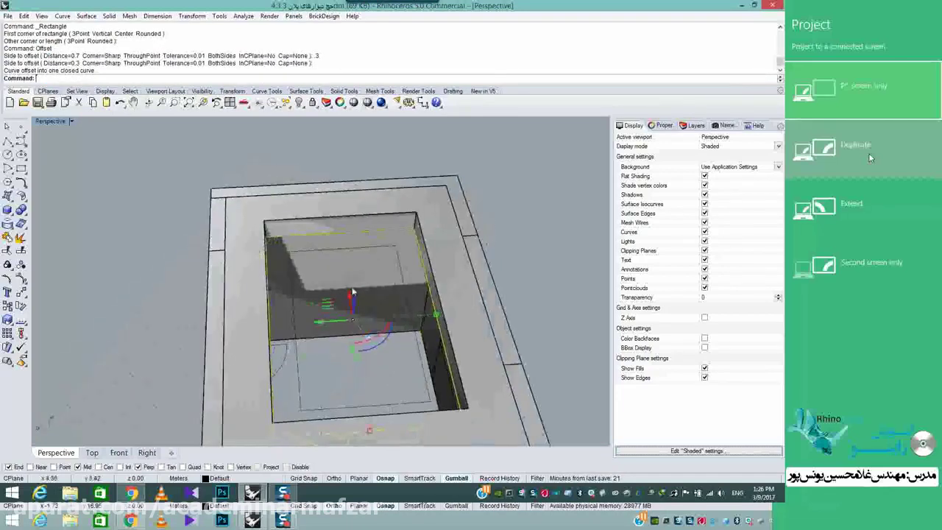
shift+click(366, 253)
right_drag(367, 254, 347, 276)
middle_click(519, 216)
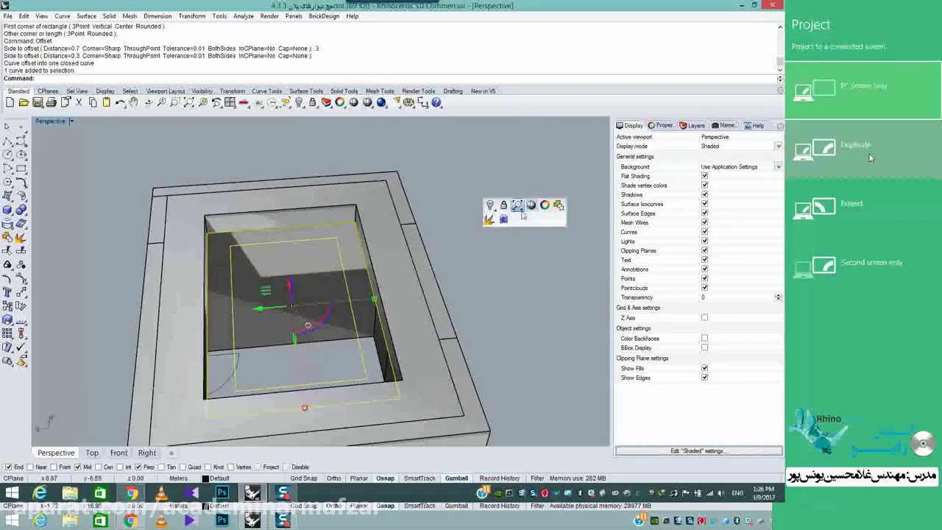
click(504, 219)
text(1)
key(Return)
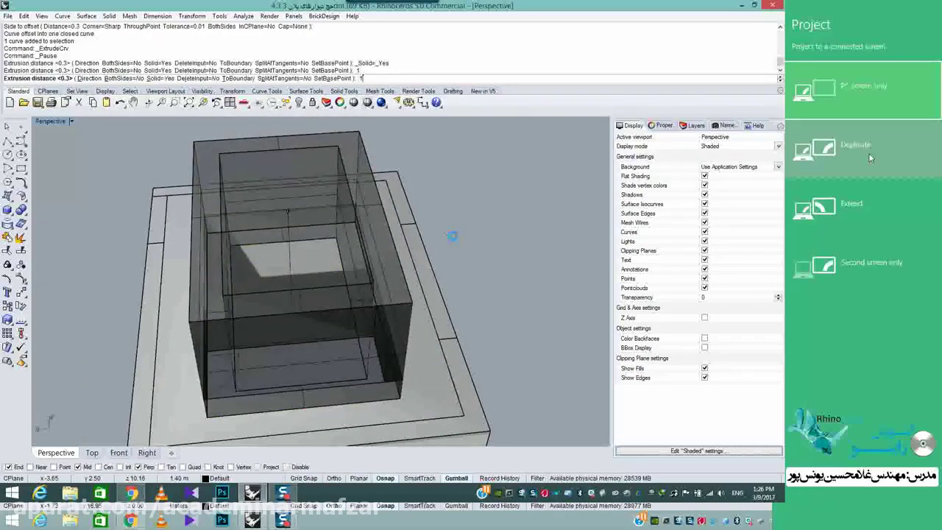
right_drag(453, 237, 331, 234)
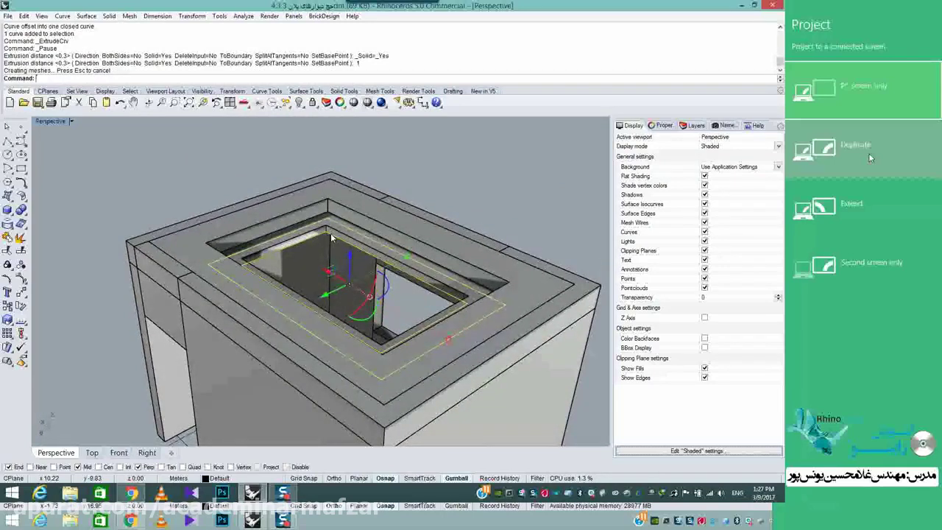